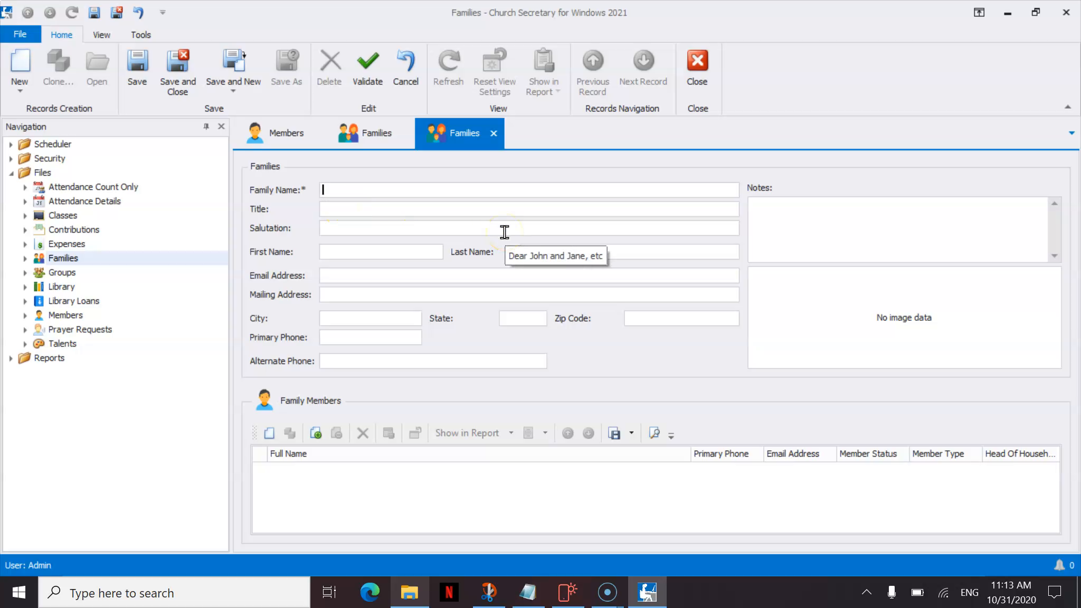
Move through the Title, Primary Phone and Zip Code fields on the blank family form.
{"action": "key", "text": "Tab"}
{"action": "key", "text": "Tab"}
{"action": "key", "text": "Tab"}
{"action": "key", "text": "Tab"}
{"action": "key", "text": "Tab"}
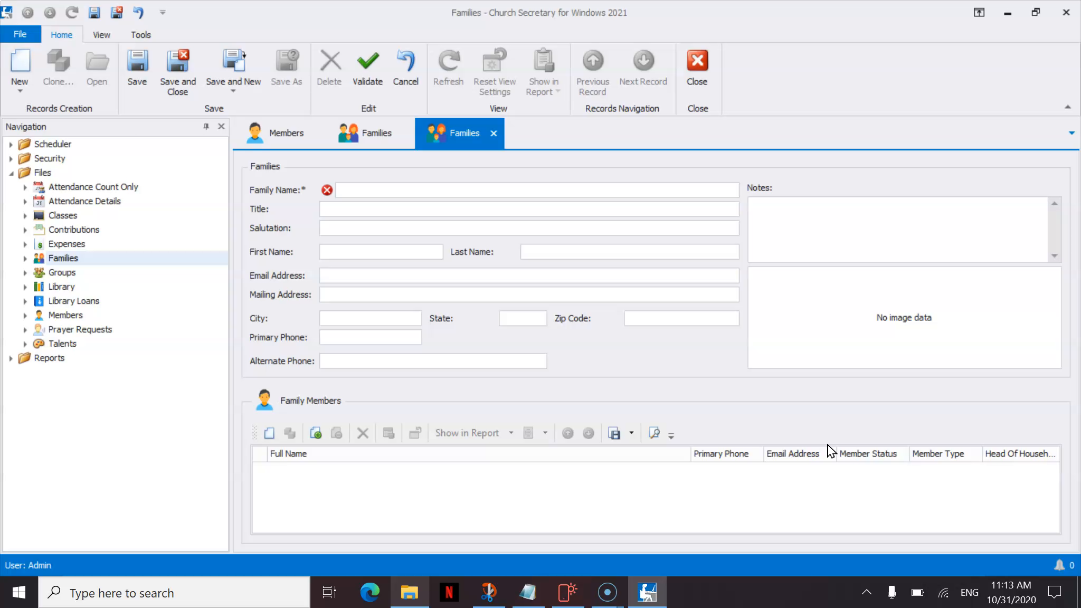
{"action": "left_click", "coordinate": [353, 342]}
{"action": "key", "text": "shift+Tab"}
{"action": "left_click", "coordinate": [578, 348]}
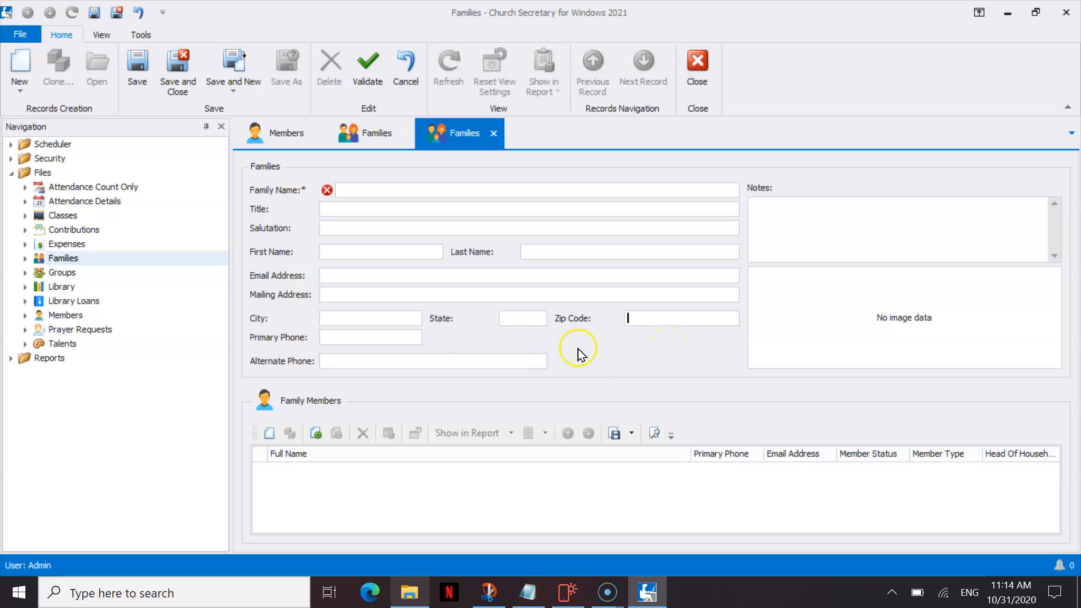
In Customize Layout's tree view, widen the City/phone column, move State above Zip Code, then narrow it.
{"action": "right_click", "coordinate": [612, 347]}
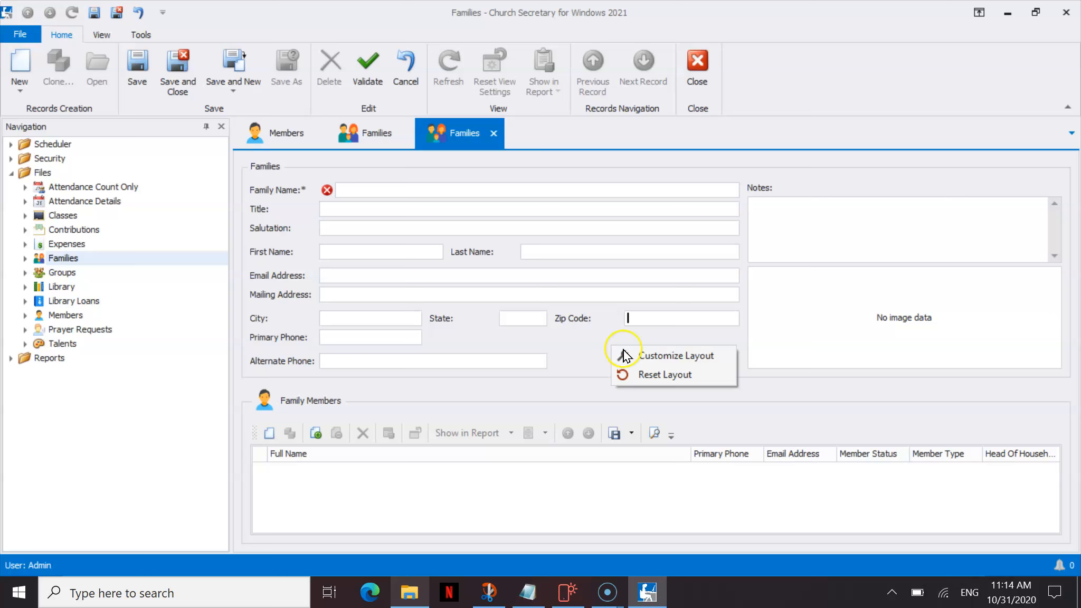
{"action": "left_click", "coordinate": [638, 358]}
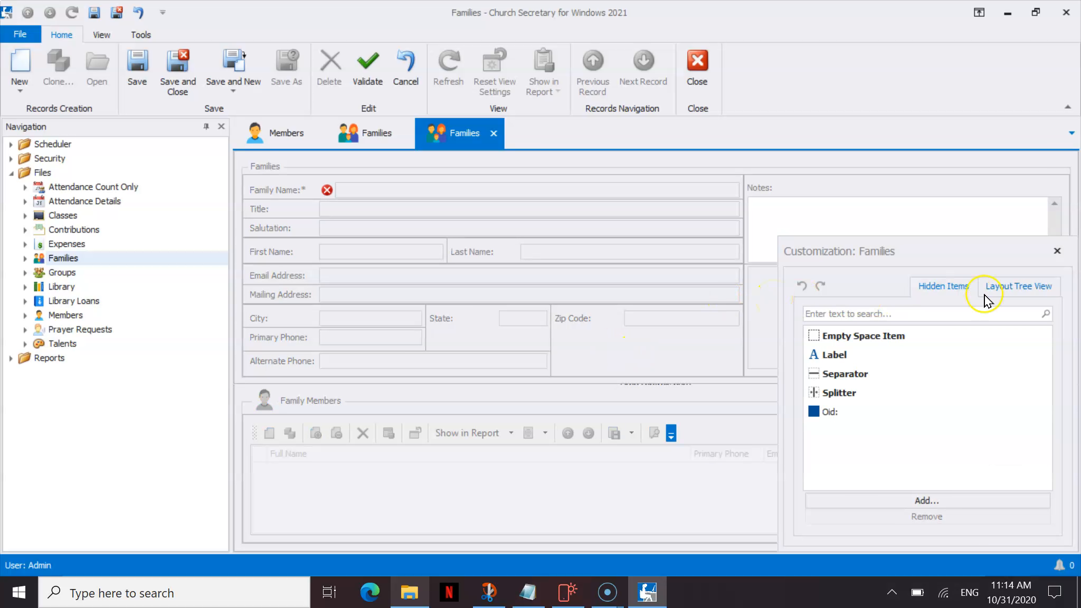
{"action": "left_click", "coordinate": [1021, 289]}
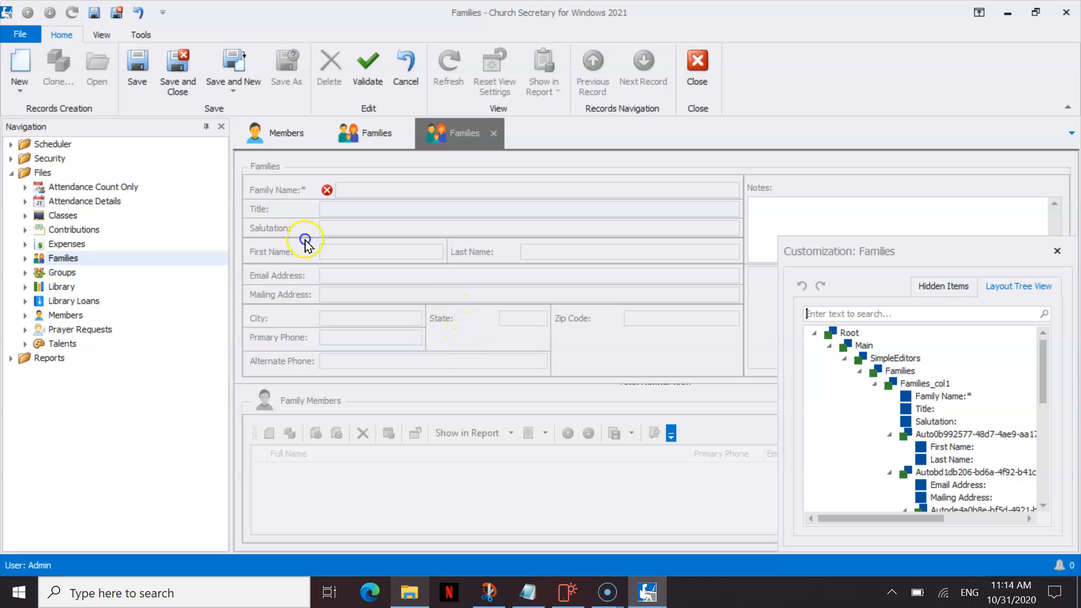
{"action": "left_click", "coordinate": [467, 364]}
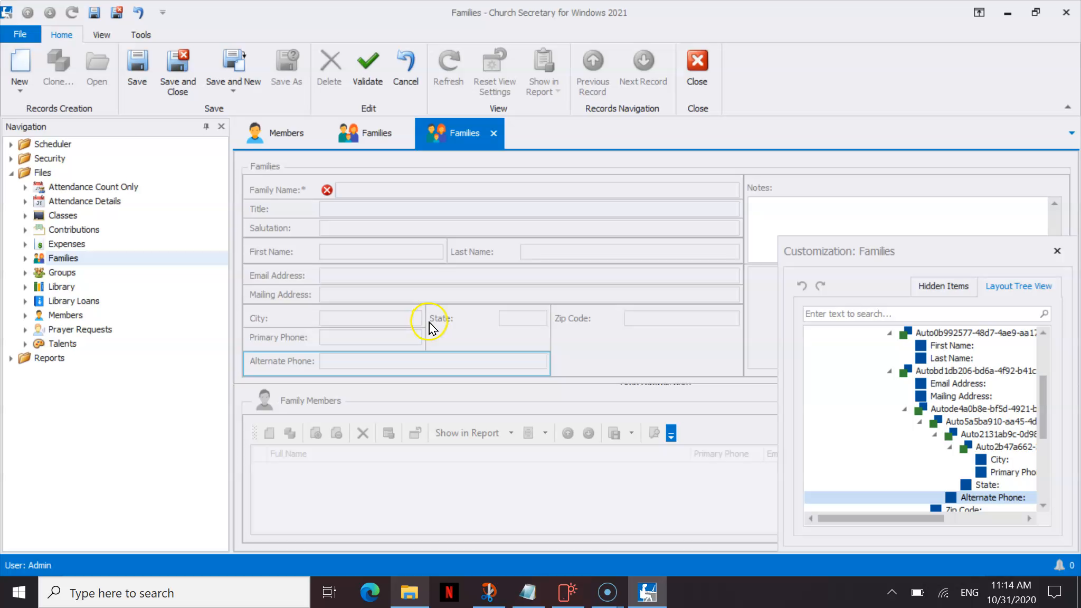
{"action": "left_click_drag", "start_coordinate": [424, 322], "coordinate": [479, 314]}
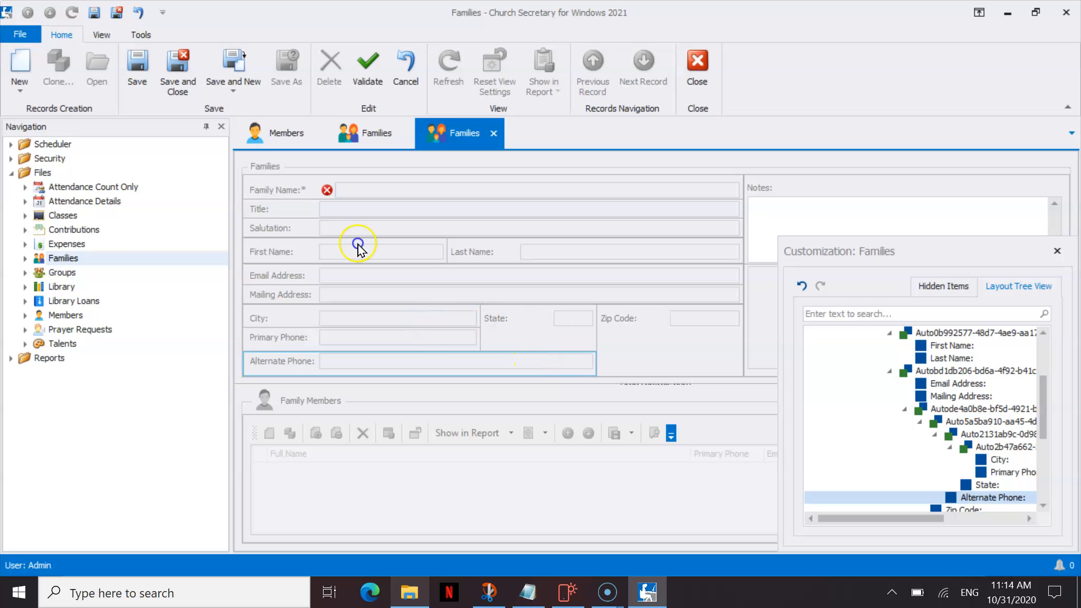
{"action": "left_click", "coordinate": [507, 323]}
{"action": "left_click_drag", "start_coordinate": [507, 323], "coordinate": [635, 319]}
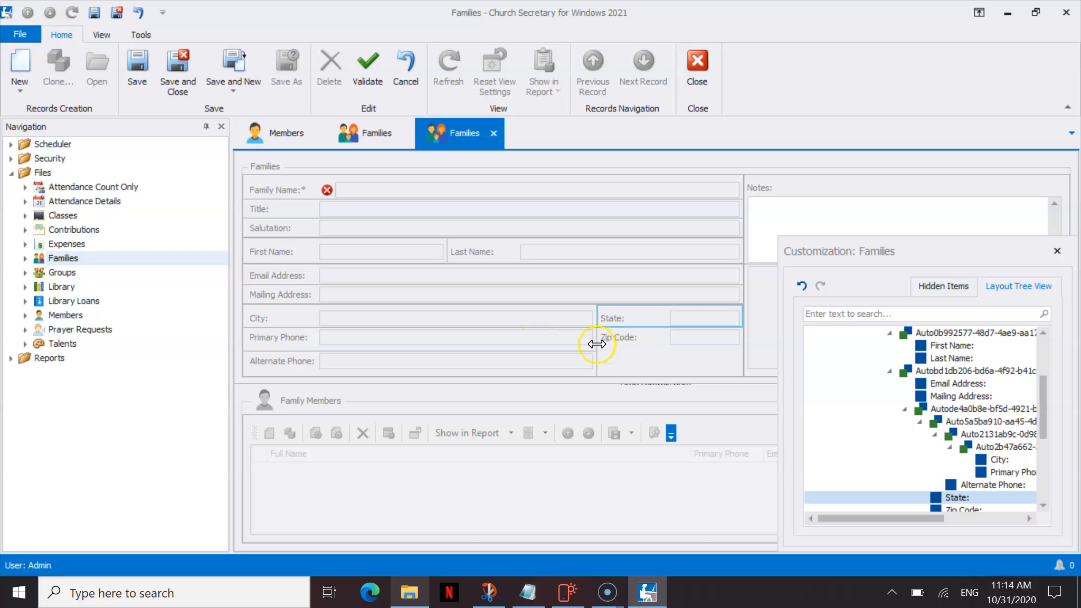
{"action": "left_click_drag", "start_coordinate": [595, 342], "coordinate": [536, 343]}
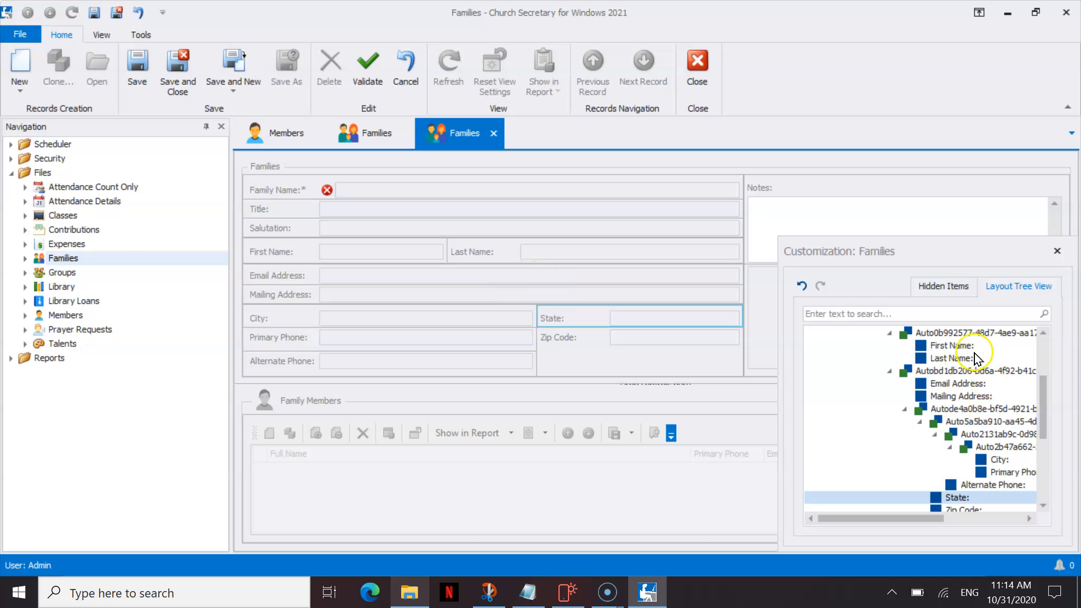
Place State and Zip Code on the Primary Phone row in the layout tree.
{"action": "left_click_drag", "start_coordinate": [1044, 403], "coordinate": [1045, 421]}
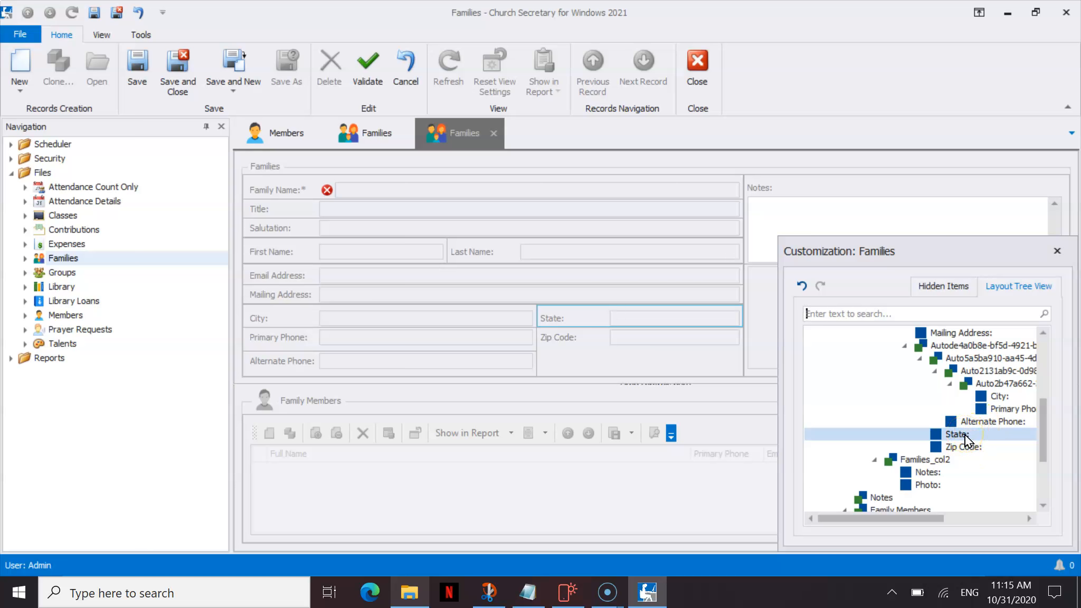
{"action": "left_click_drag", "start_coordinate": [965, 441], "coordinate": [982, 410]}
{"action": "left_click_drag", "start_coordinate": [1042, 384], "coordinate": [1047, 441]}
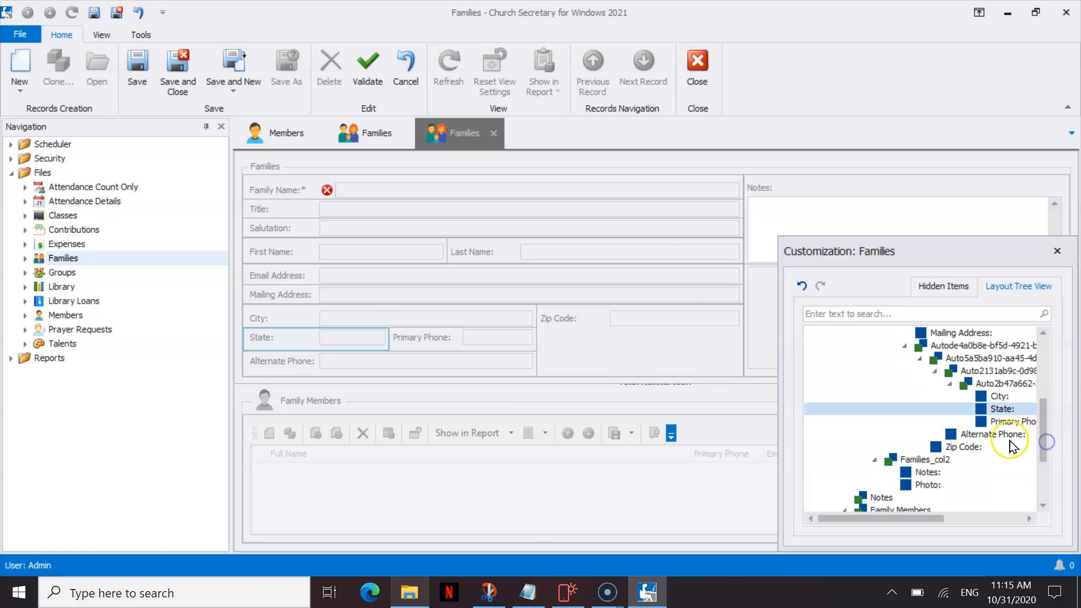
{"action": "left_click_drag", "start_coordinate": [966, 448], "coordinate": [984, 421]}
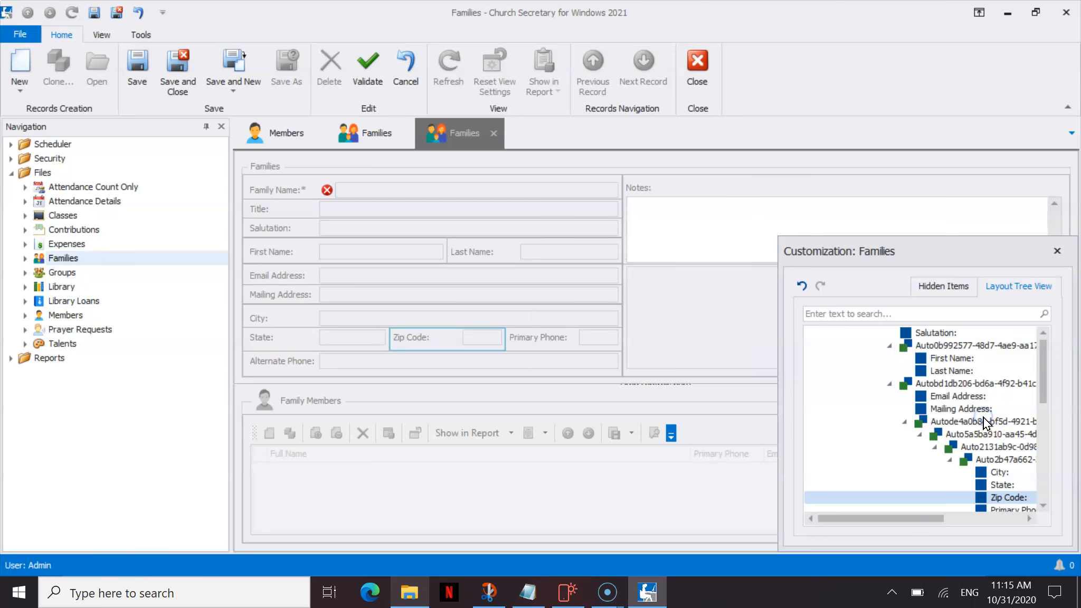
{"action": "scroll", "coordinate": [1040, 383], "scroll_direction": "up", "scroll_amount": 5}
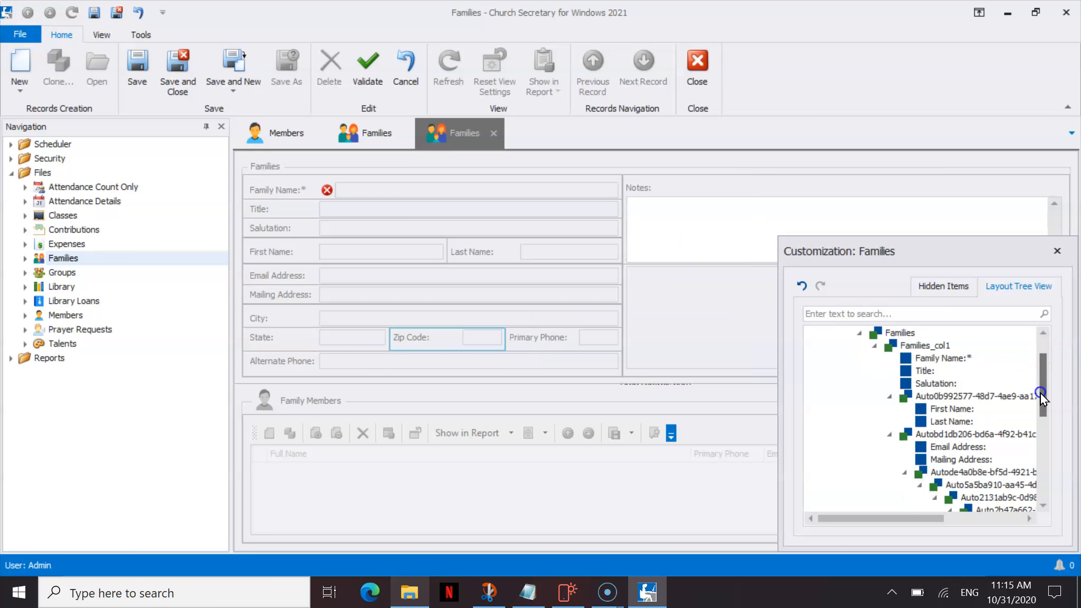
Close the Customization: Families panel and put the cursor in Family Name.
{"action": "left_click", "coordinate": [1057, 252]}
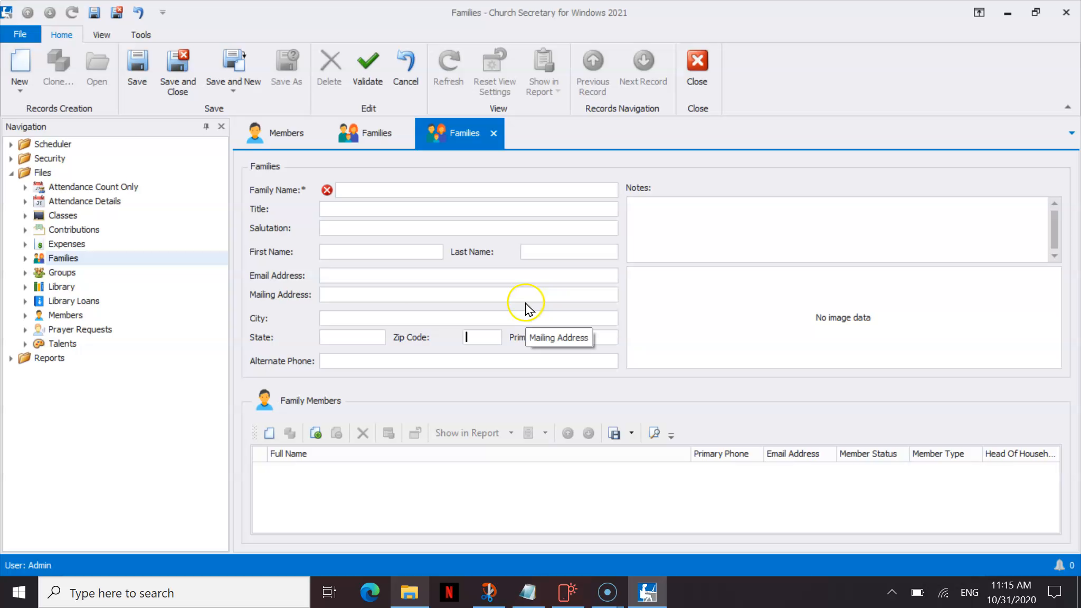
{"action": "left_click", "coordinate": [418, 189]}
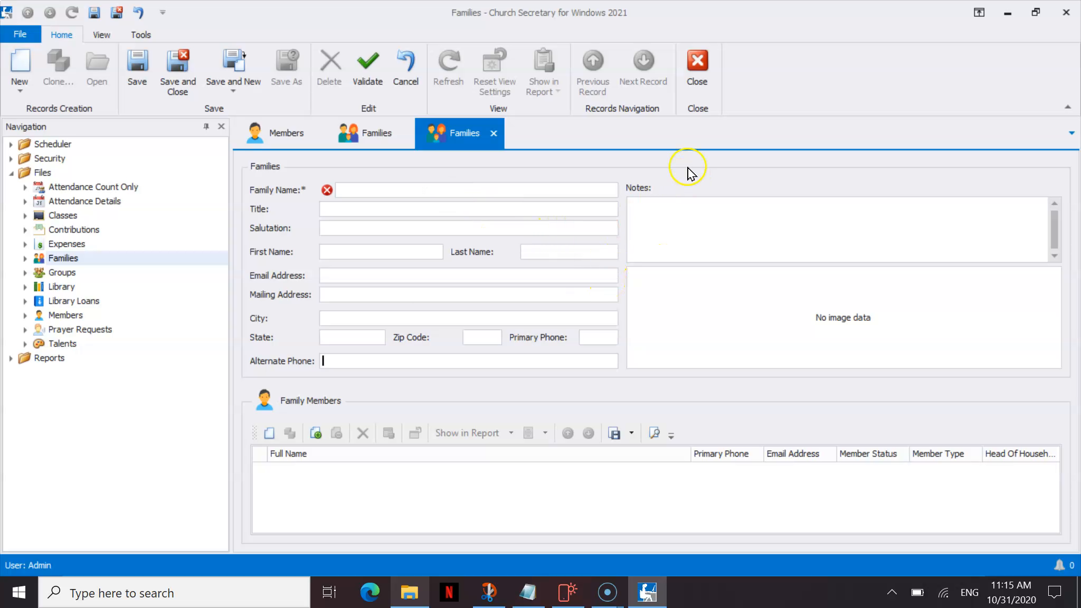
Via Customize Layout, give Primary Phone and Zip Code their own full-width rows under State, then close it.
{"action": "right_click", "coordinate": [685, 187]}
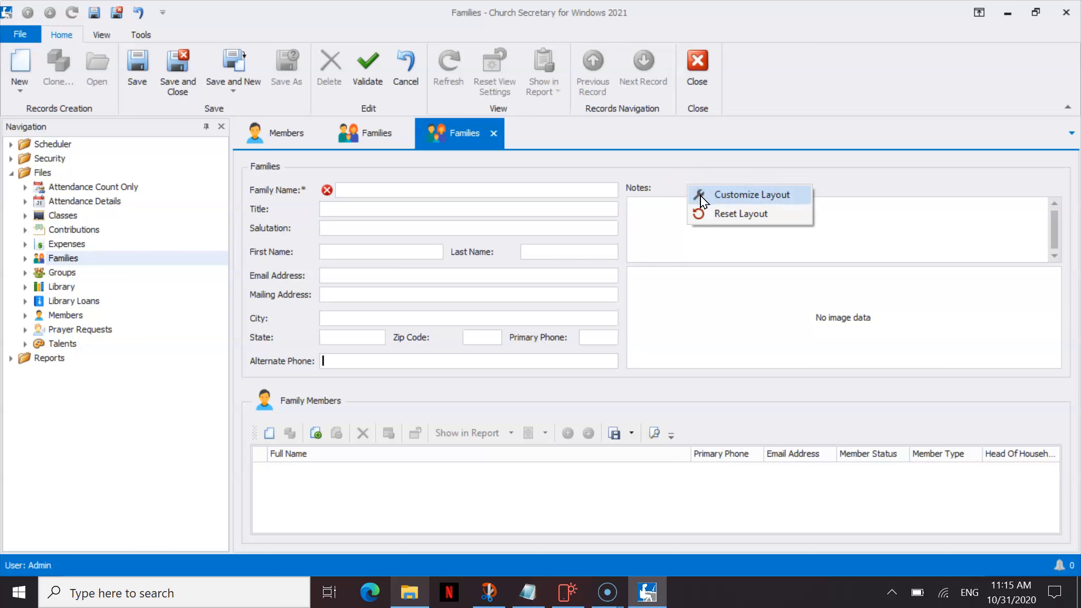
{"action": "left_click", "coordinate": [702, 196]}
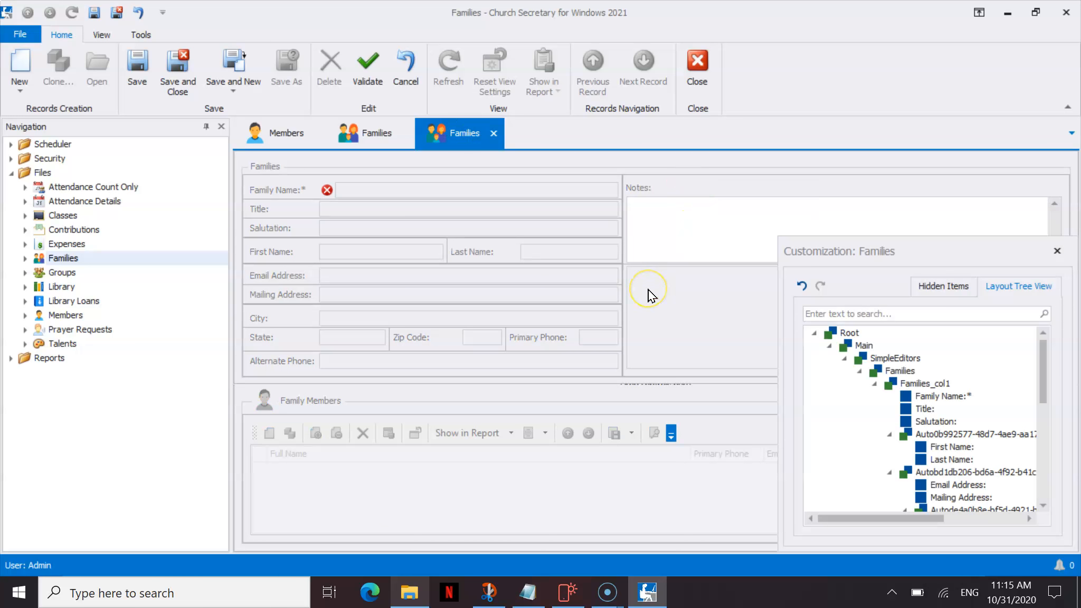
{"action": "left_click_drag", "start_coordinate": [540, 341], "coordinate": [363, 356]}
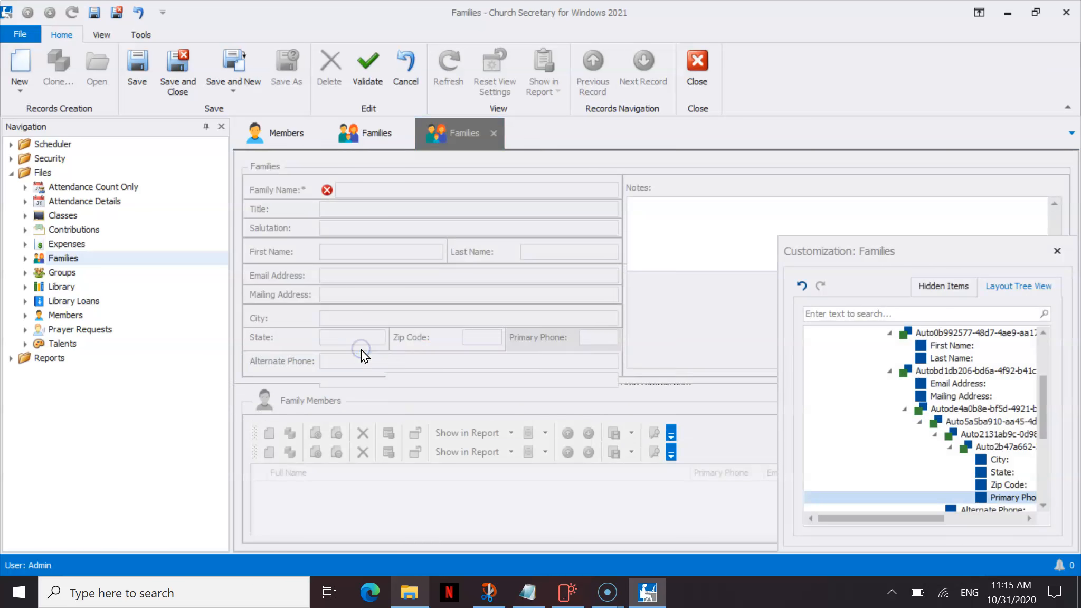
{"action": "left_click", "coordinate": [421, 340]}
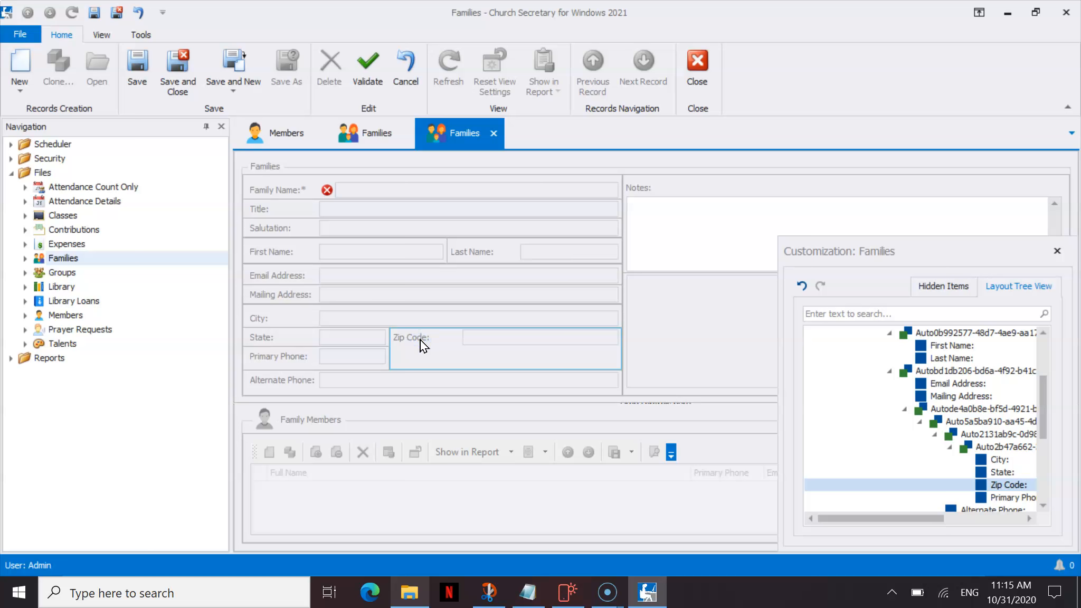
{"action": "left_click", "coordinate": [420, 340]}
{"action": "left_click_drag", "start_coordinate": [420, 340], "coordinate": [363, 349]}
{"action": "left_click", "coordinate": [391, 343]}
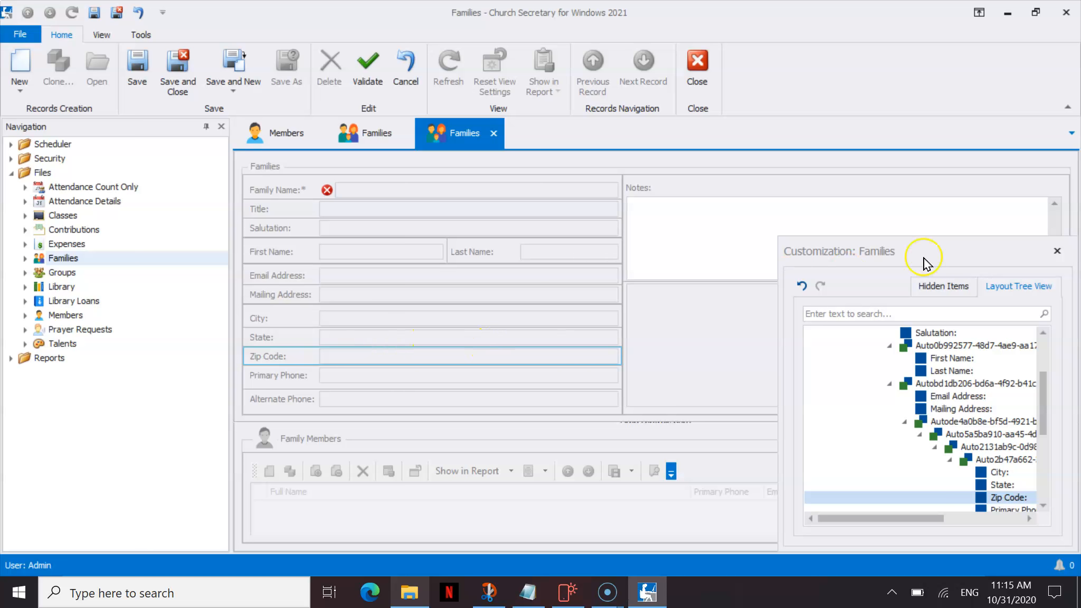
{"action": "left_click", "coordinate": [1056, 251]}
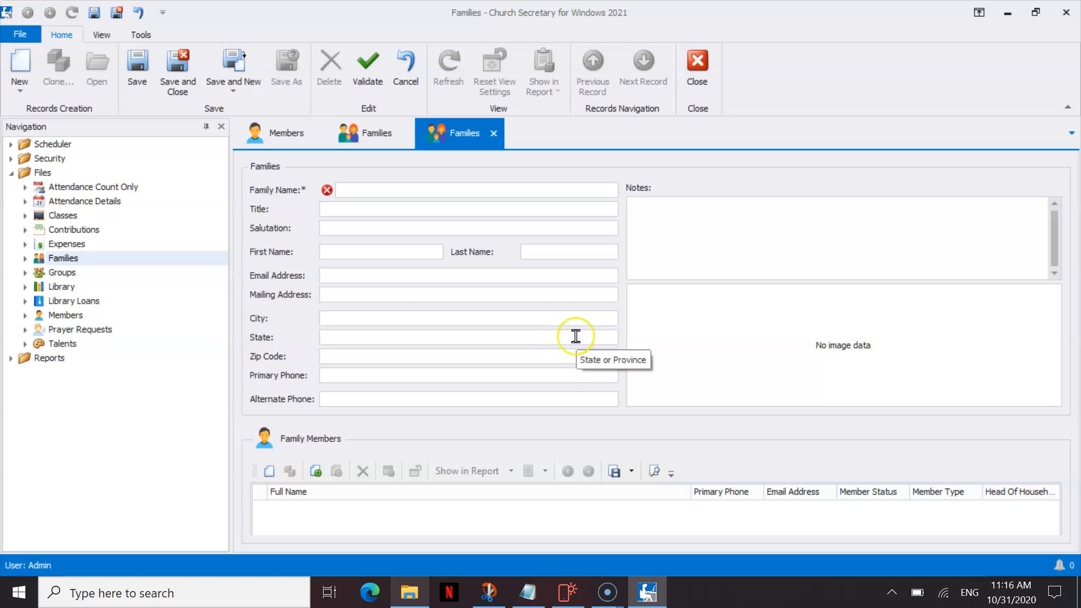
Enter family name Sample Family, title Mr. and Mrs., salutation, names, e-mail, street address, city, state and zip.
{"action": "left_click", "coordinate": [371, 188]}
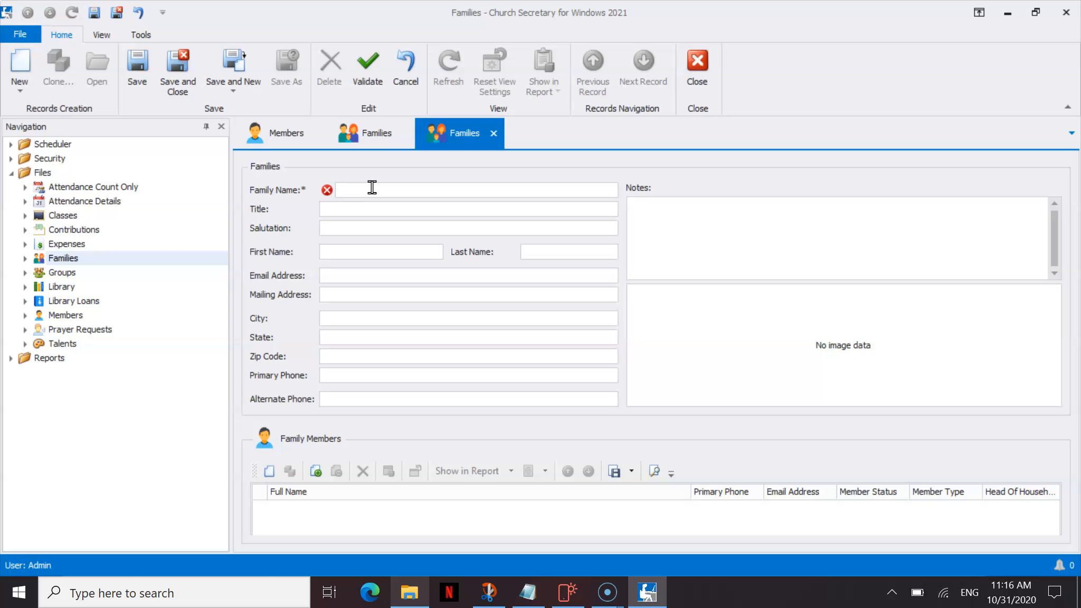
{"action": "type", "text": "Sample Family"}
{"action": "key", "text": "Tab"}
{"action": "type", "text": "Mr"}
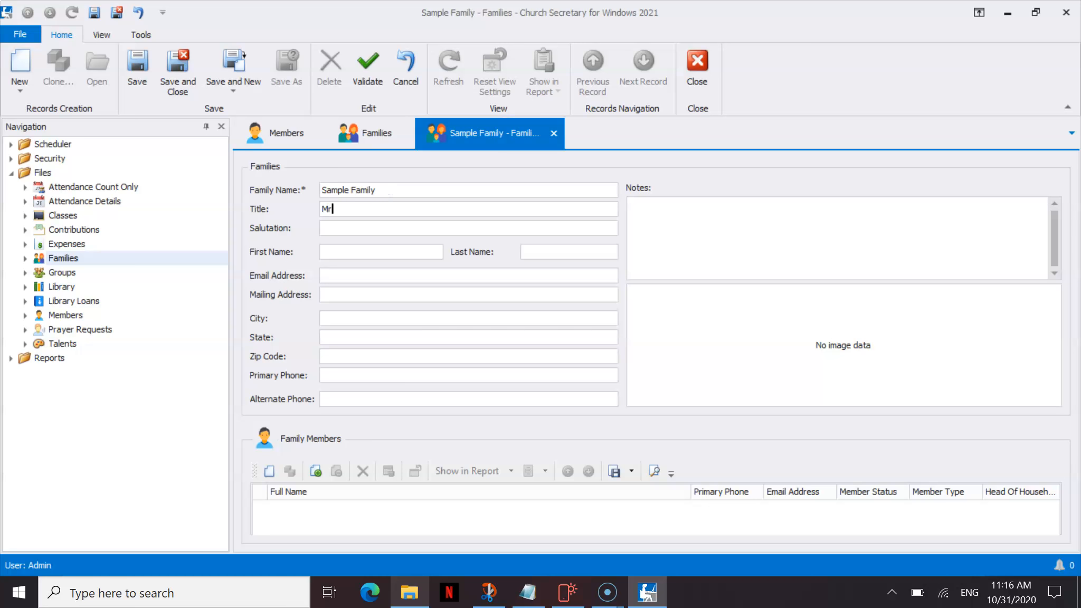
{"action": "type", "text": ". and Mr"}
{"action": "type", "text": "Dear Jack and Jill"}
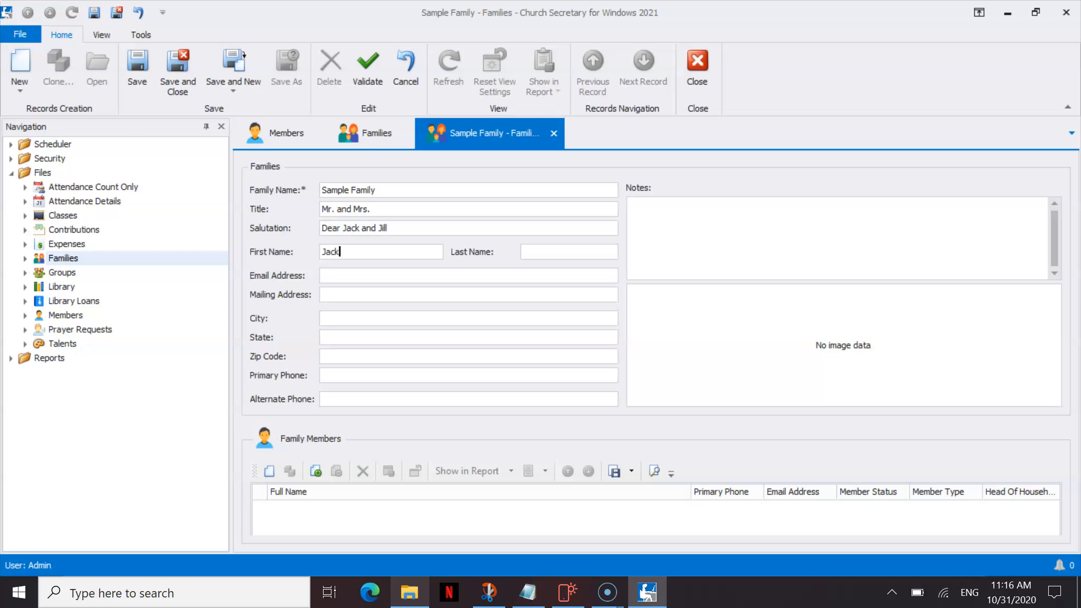
{"action": "type", "text": "Samp"}
{"action": "type", "text": "jackand"}
{"action": "type", "text": "jill@thehill.com"}
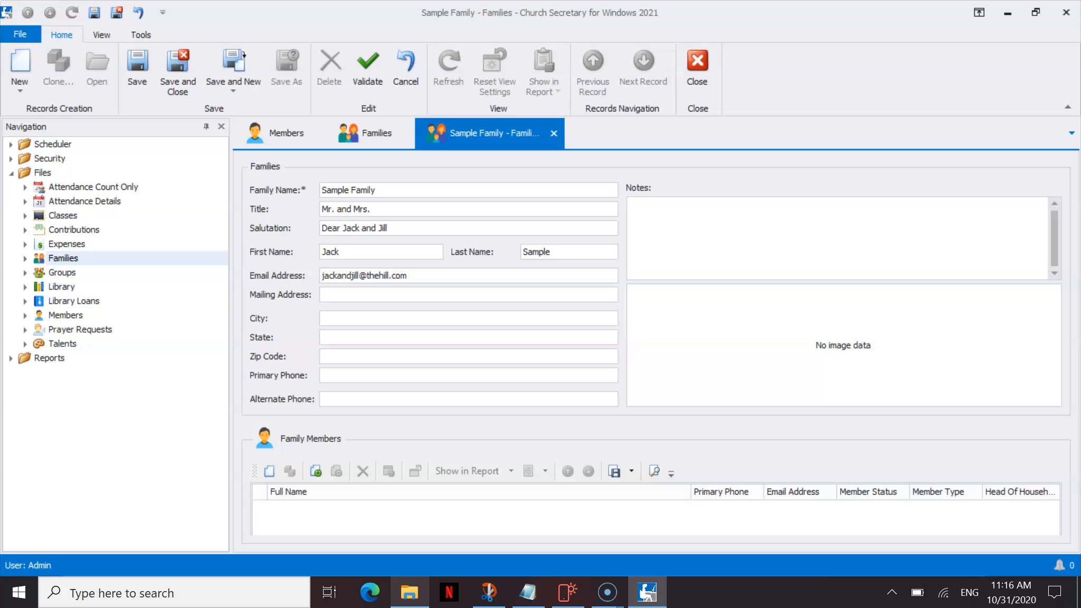
{"action": "type", "text": "1010 East Tenth"}
{"action": "key", "text": "BackSpace"}
{"action": "key", "text": "BackSpace"}
{"action": "key", "text": "BackSpace"}
{"action": "type", "text": "Stree"}
{"action": "type", "text": "Somecity"}
{"action": "type", "text": "GA"}
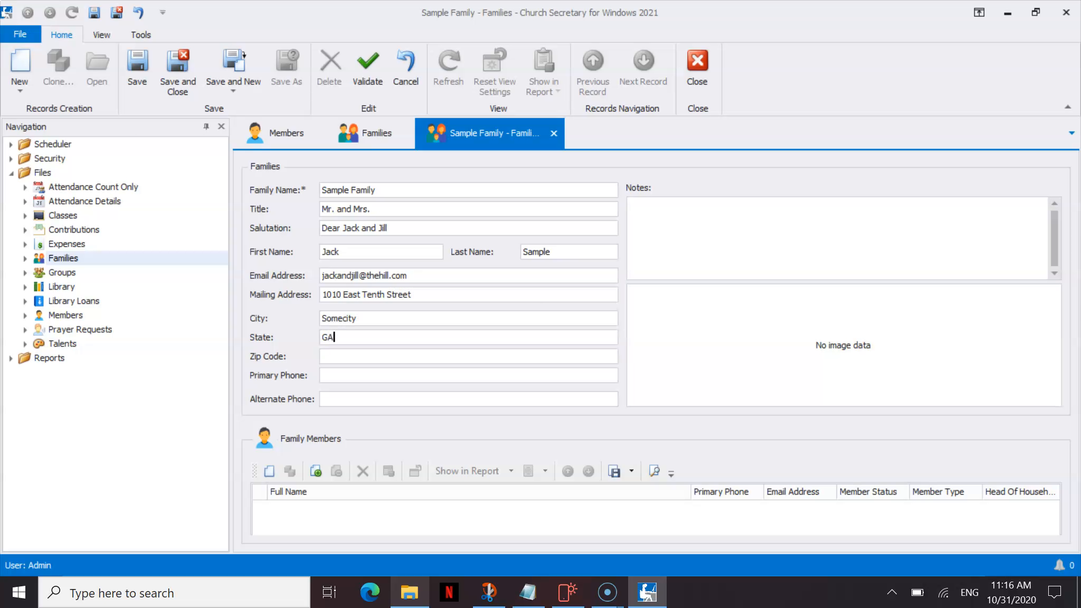
{"action": "type", "text": "3140"}
Move into the Notes box and start typing the family note.
{"action": "key", "text": "Tab"}
{"action": "type", "text": "THis i"}
{"action": "key", "text": "BackSpace"}
{"action": "key", "text": "BackSpace"}
{"action": "key", "text": "BackSpace"}
{"action": "key", "text": "BackSpace"}
Finish the note as 'This a sample.' and select the word 'sample.'.
{"action": "type", "text": "his a sampe"}
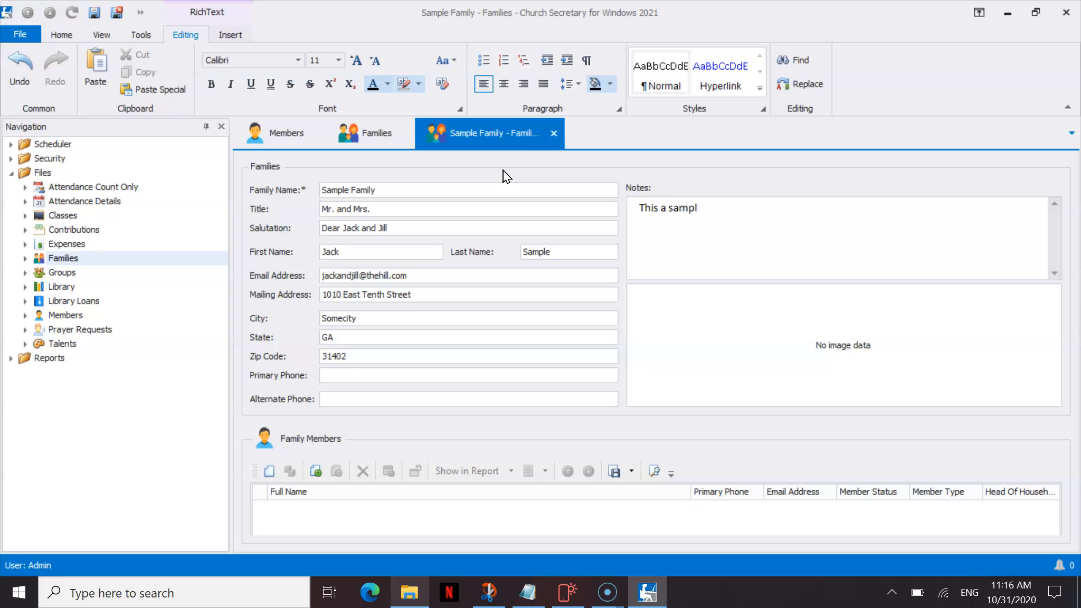
{"action": "left_click", "coordinate": [705, 206]}
{"action": "left_click_drag", "start_coordinate": [705, 206], "coordinate": [669, 206]}
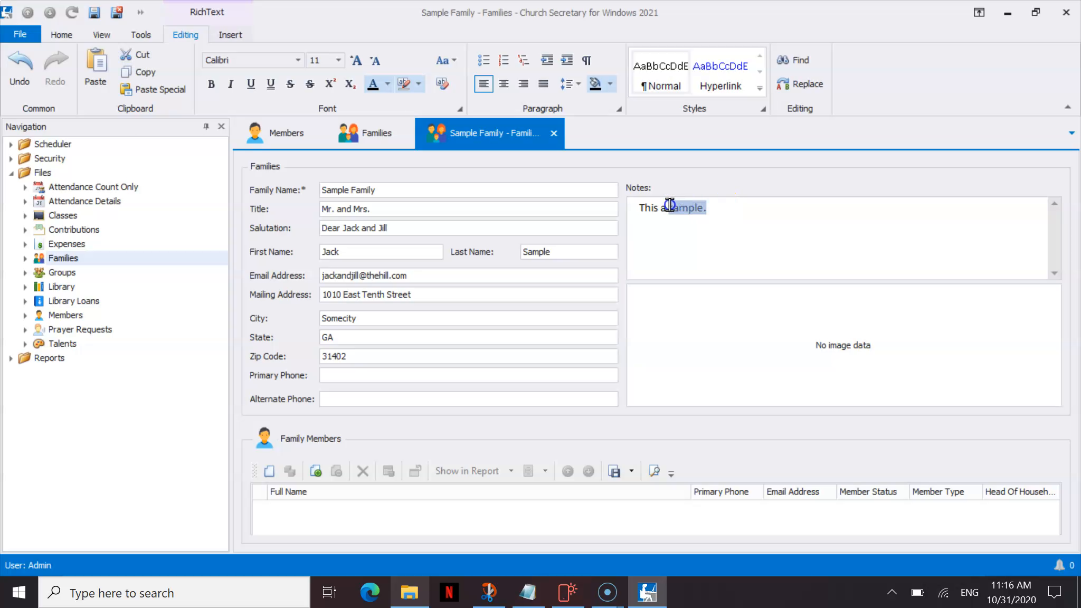
Format the selected word bold, size 12 and red.
{"action": "left_click", "coordinate": [211, 84]}
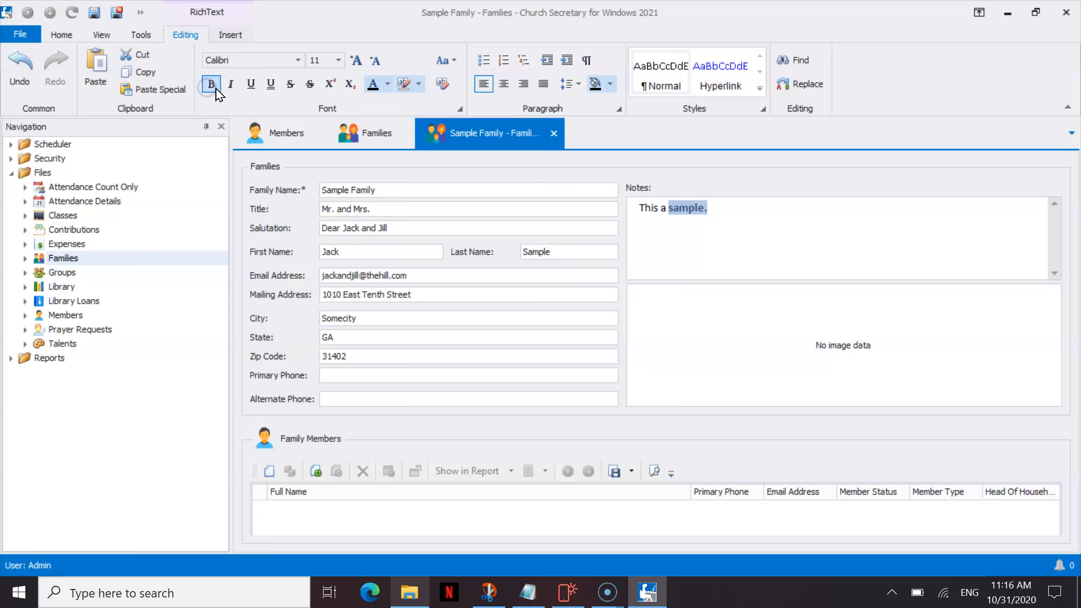
{"action": "left_click", "coordinate": [341, 61]}
{"action": "left_click", "coordinate": [314, 122]}
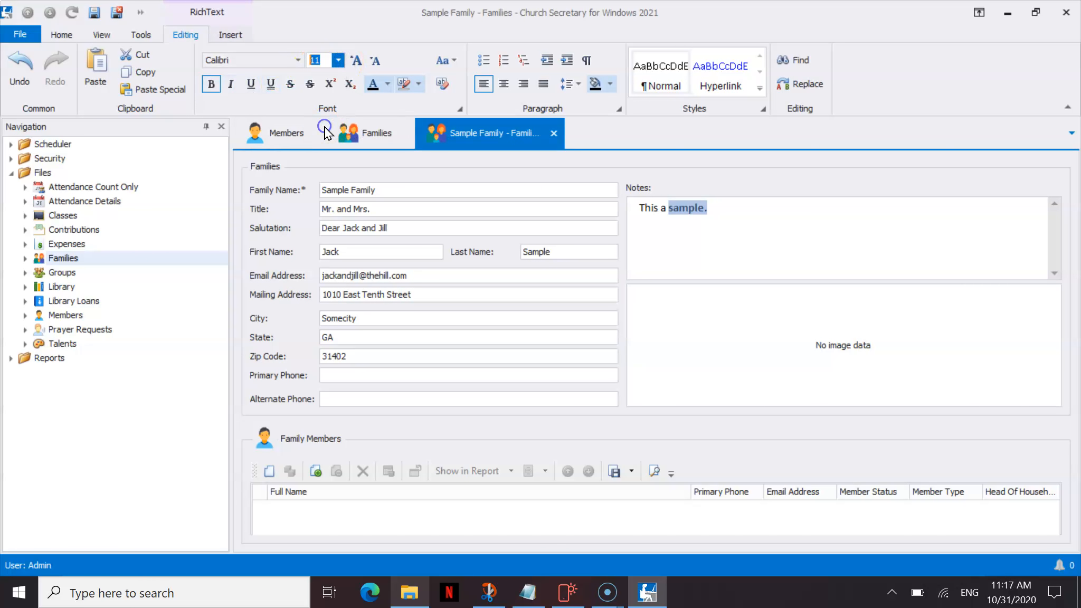
{"action": "left_click", "coordinate": [371, 86]}
{"action": "left_click", "coordinate": [389, 87]}
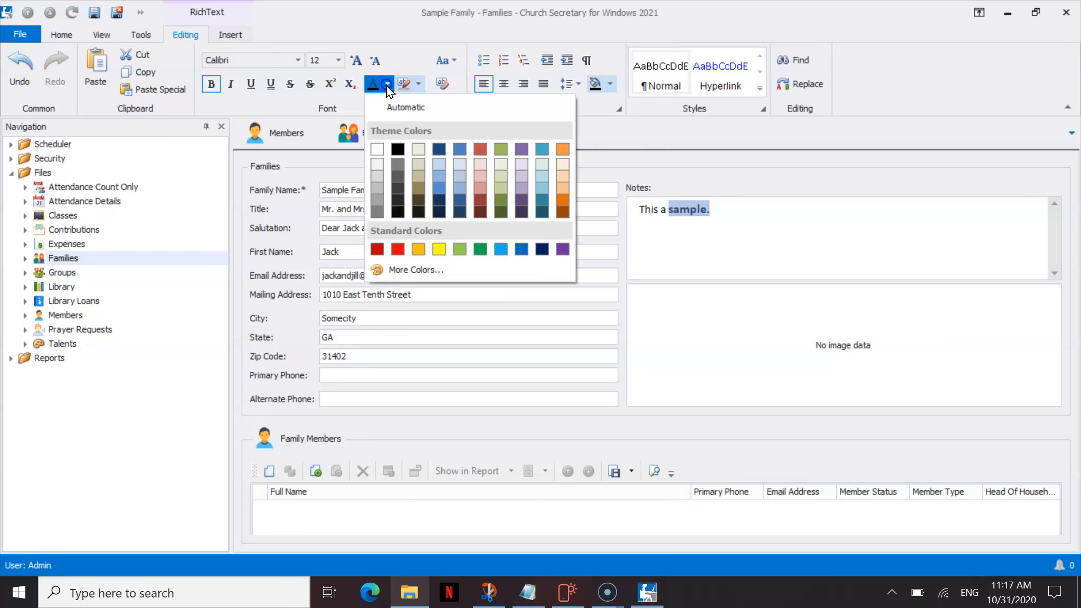
{"action": "left_click", "coordinate": [397, 249]}
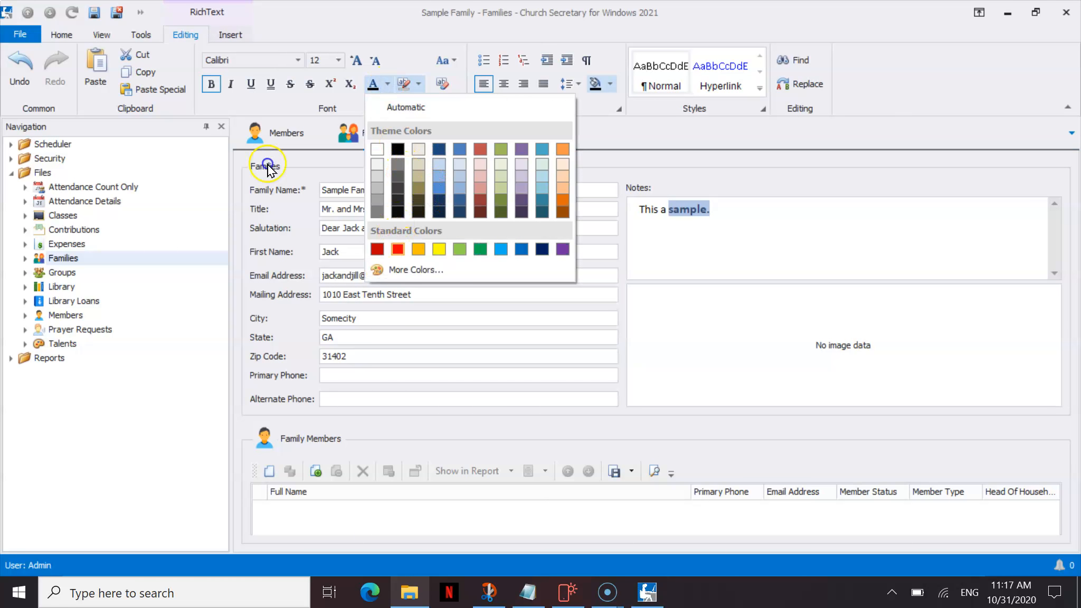
{"action": "left_click", "coordinate": [733, 342]}
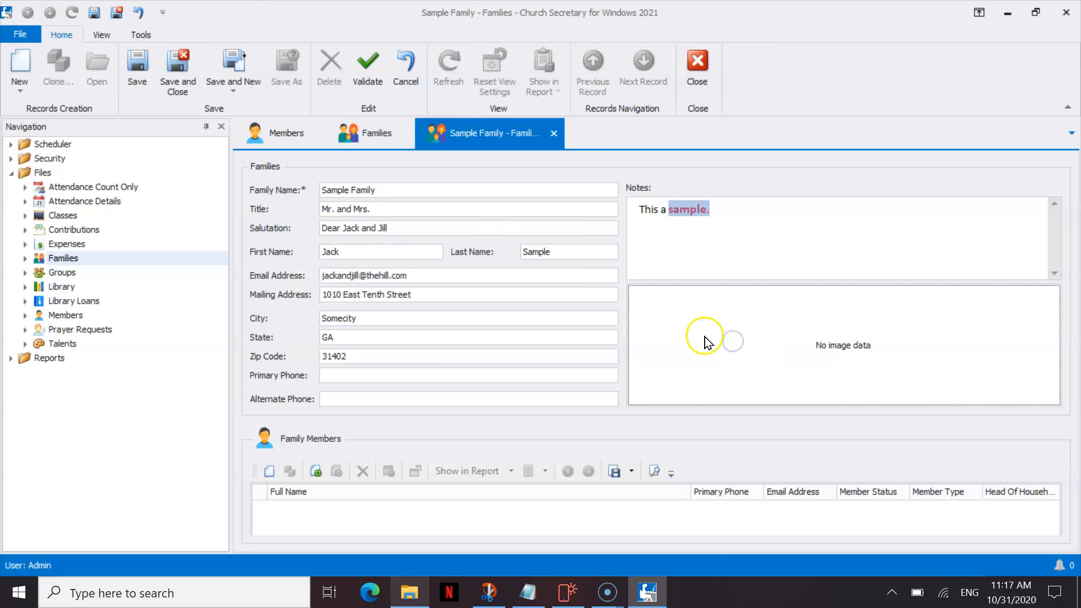
Cancel adding a family picture, then save and close the Sample Family record.
{"action": "double_click", "coordinate": [707, 337]}
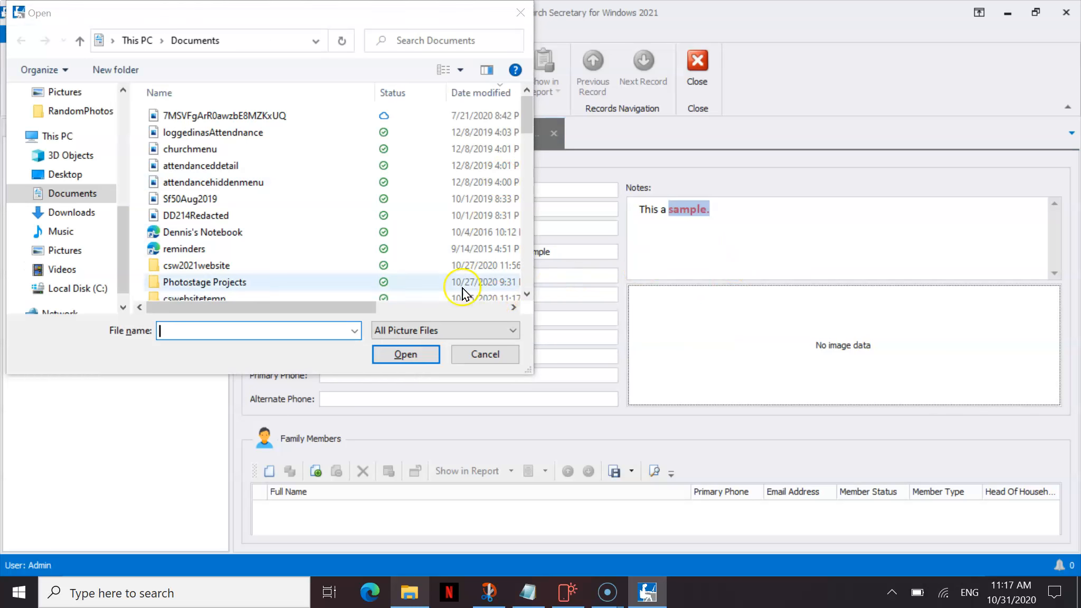
{"action": "left_click", "coordinate": [479, 355]}
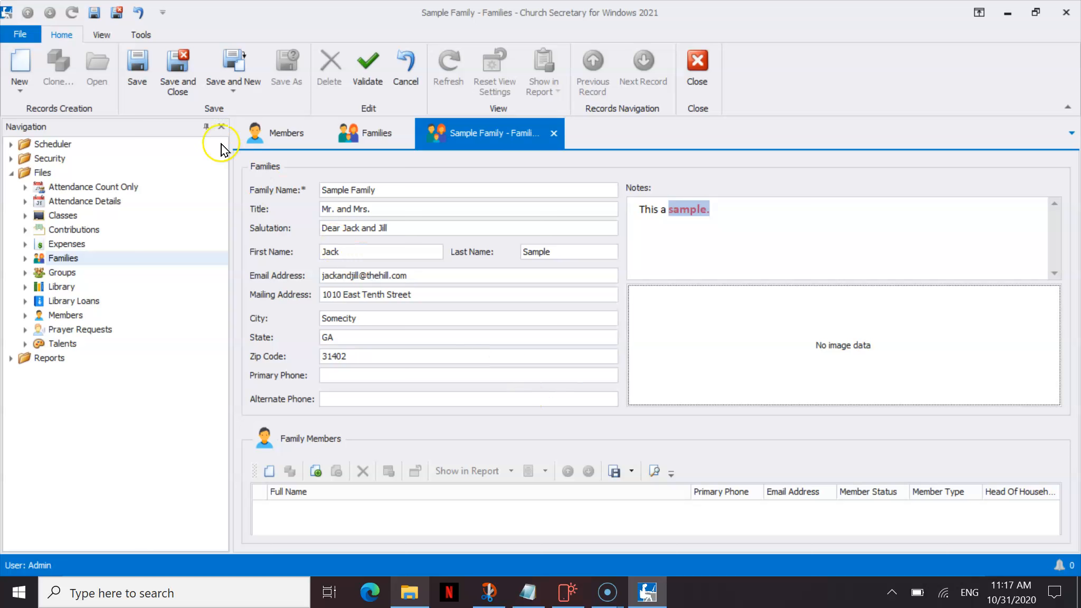
{"action": "left_click", "coordinate": [182, 70]}
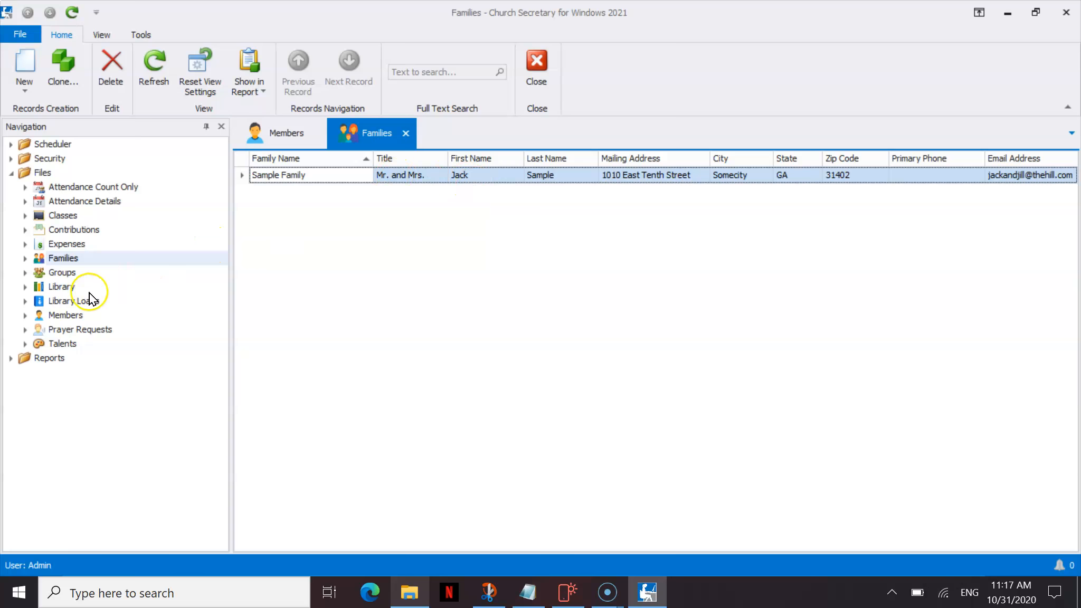
From the Members list, create a new member with the full name entered and go to Family Name.
{"action": "left_click", "coordinate": [82, 315]}
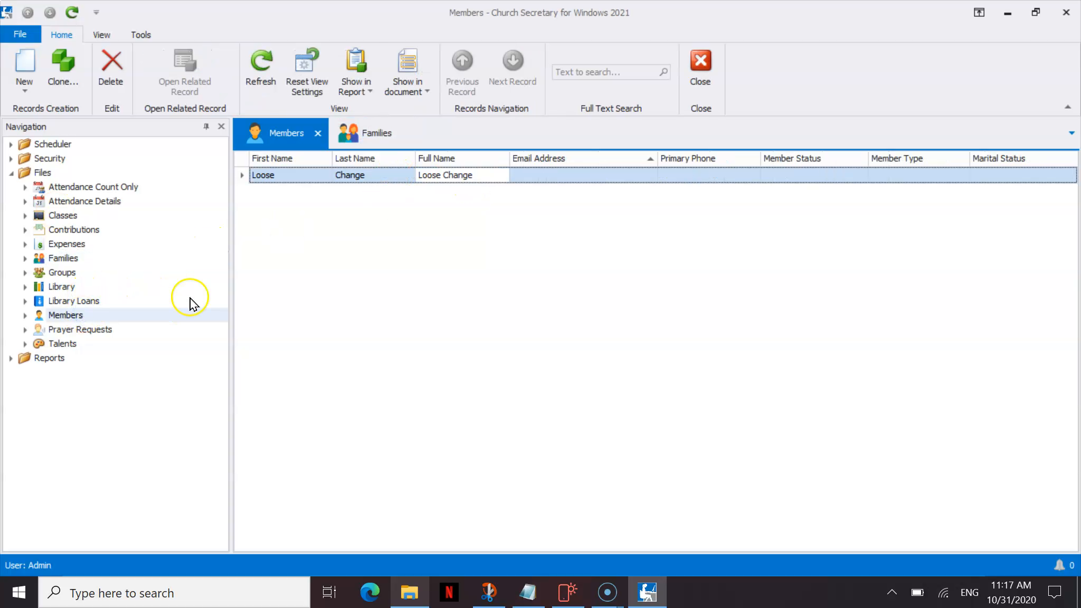
{"action": "left_click", "coordinate": [22, 66]}
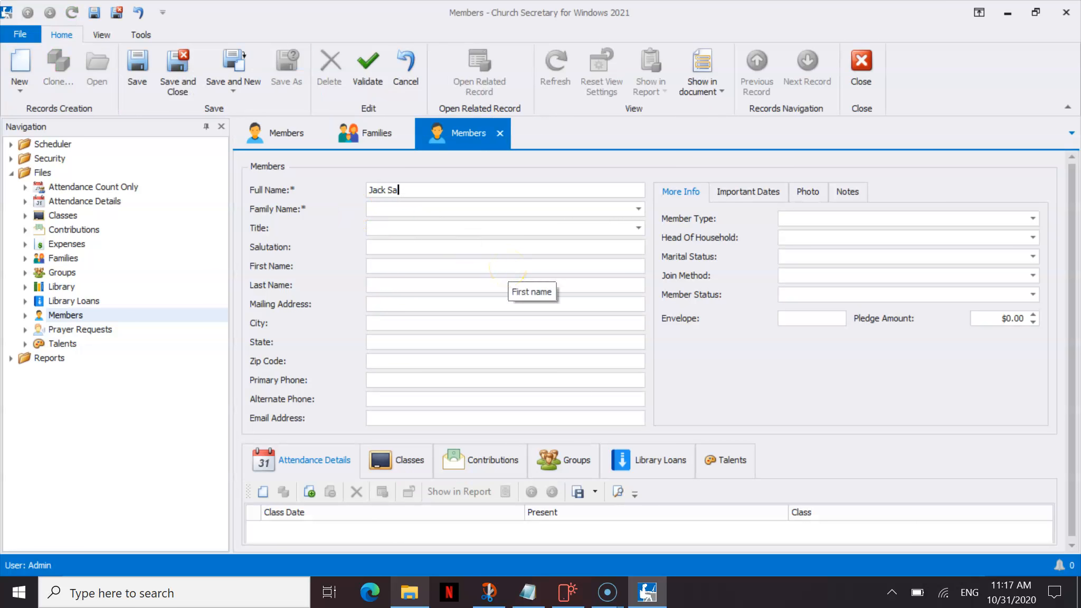
{"action": "key", "text": "Tab"}
{"action": "left_click", "coordinate": [639, 214]}
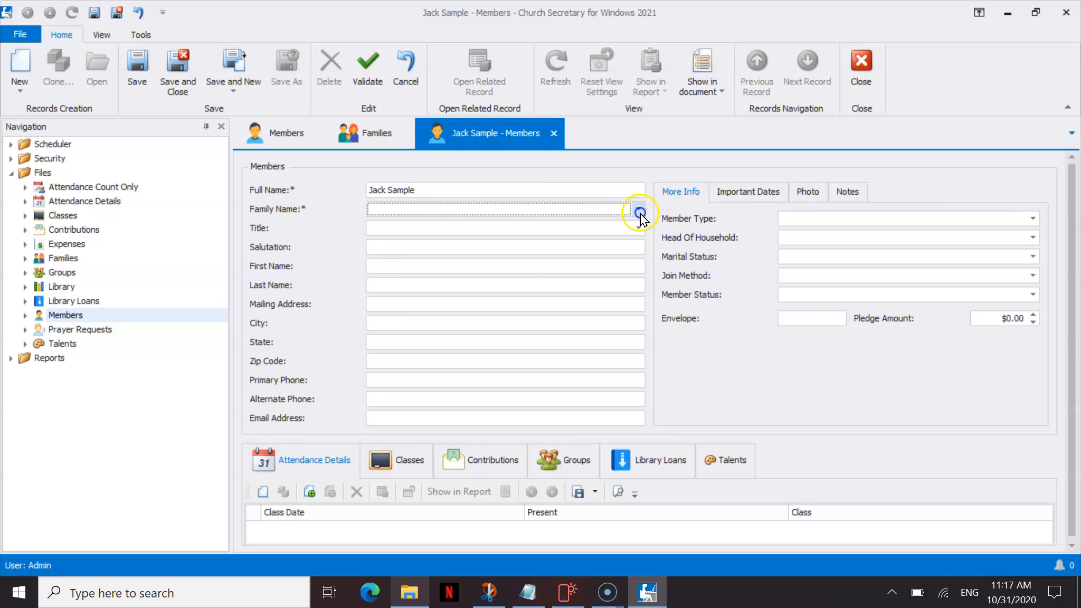
Link the new member to Sample Family and start entering title Mr. and the salutation.
{"action": "left_click", "coordinate": [639, 213]}
{"action": "left_click", "coordinate": [565, 242]}
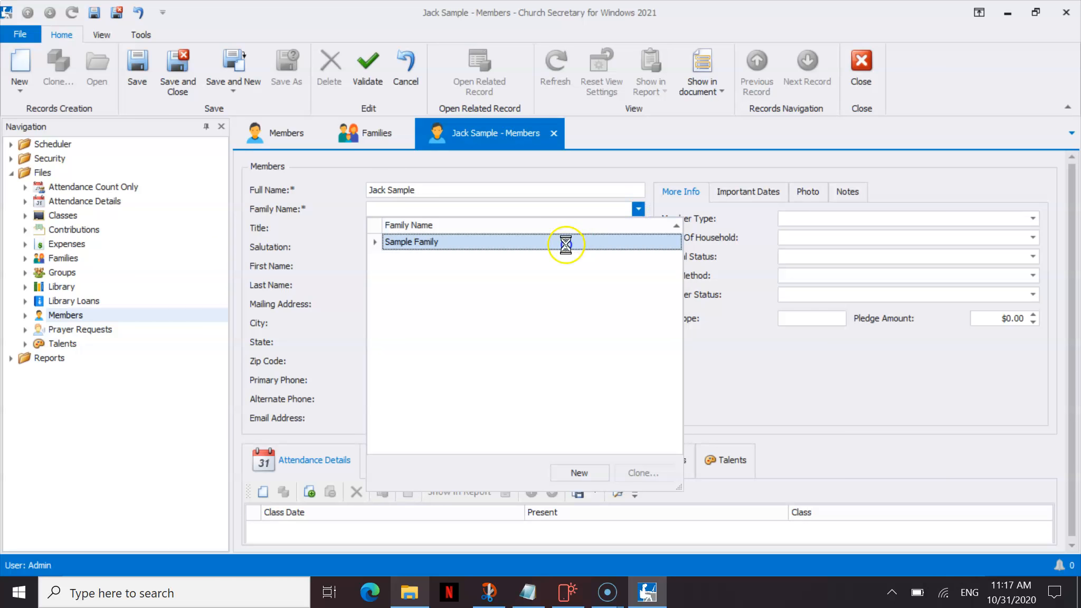
{"action": "left_click", "coordinate": [552, 227]}
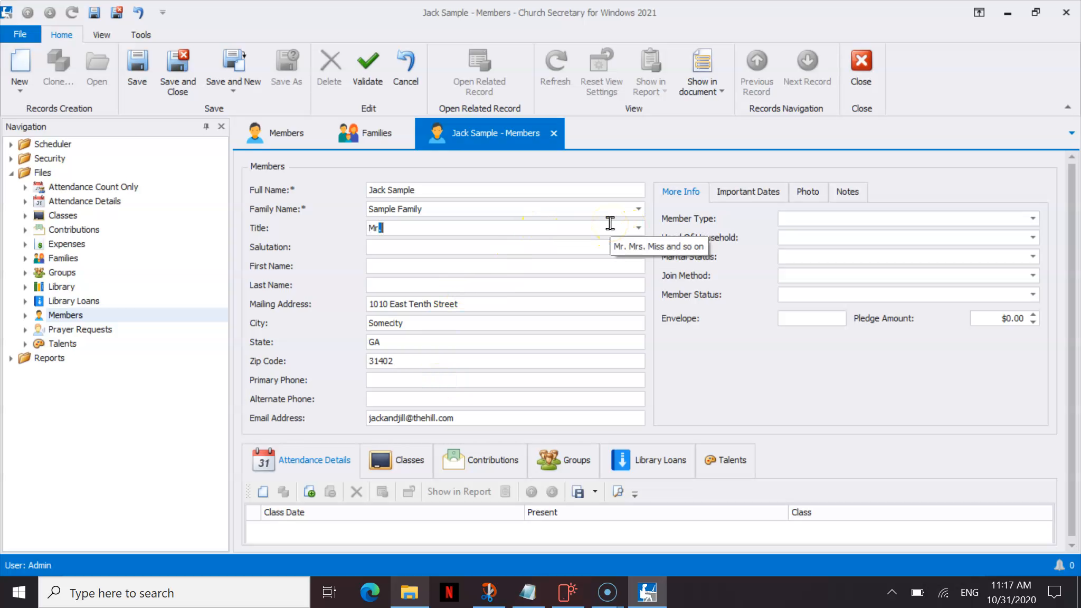
{"action": "type", "text": "Dear Jack"}
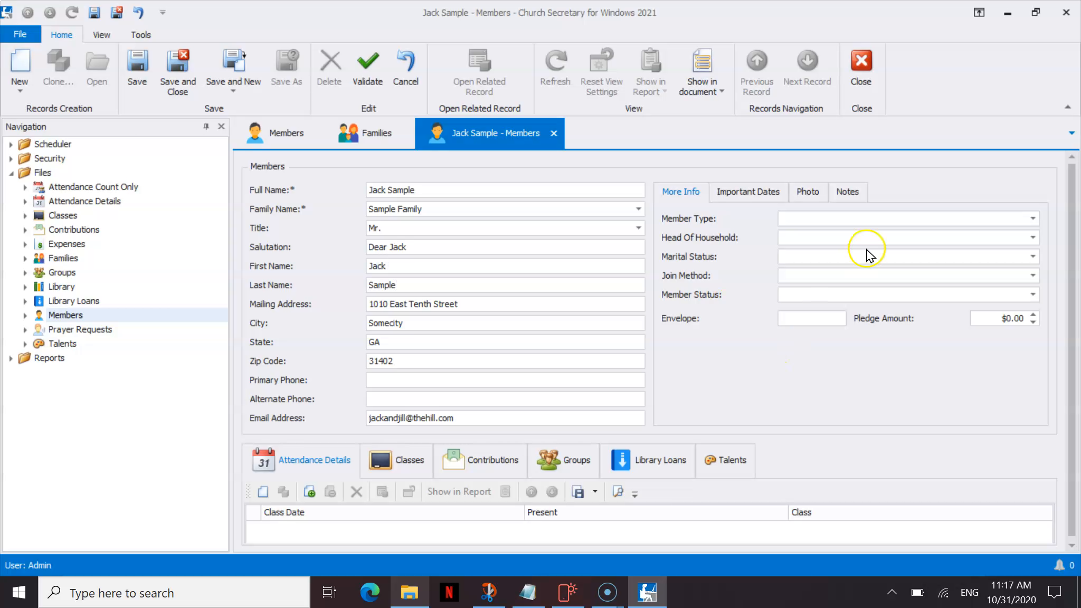
Set member type Adult, head of household Yes, marital status Married, join method Baptism, status Active.
{"action": "left_click", "coordinate": [1032, 218]}
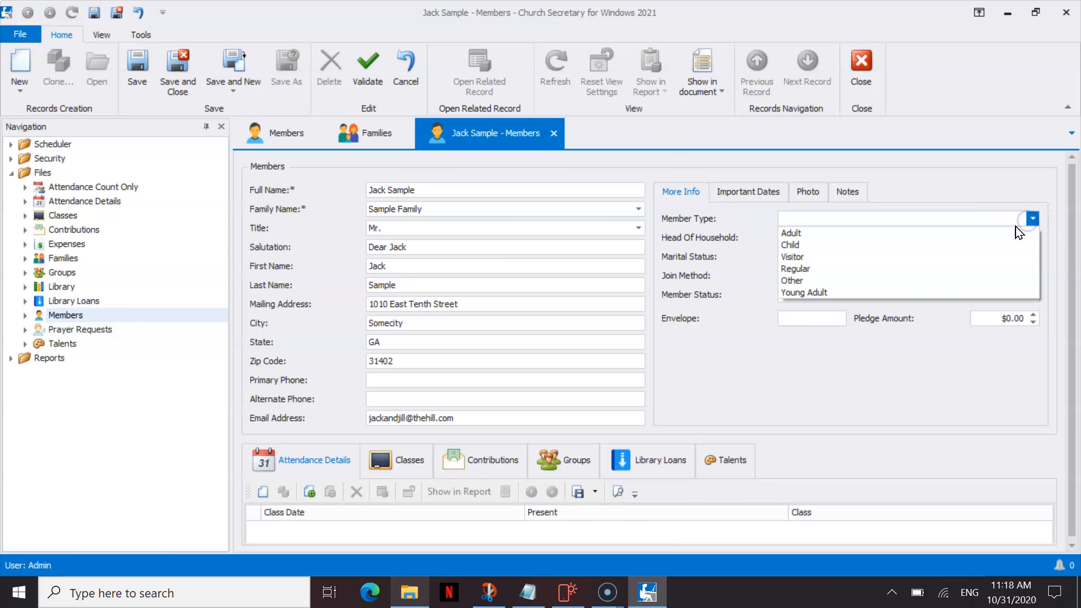
{"action": "left_click", "coordinate": [1004, 234]}
{"action": "left_click", "coordinate": [1005, 235]}
{"action": "type", "text": "Y"}
{"action": "type", "text": "Married"}
{"action": "key", "text": "Tab"}
{"action": "type", "text": "B"}
{"action": "key", "text": "Tab"}
{"action": "type", "text": "A"}
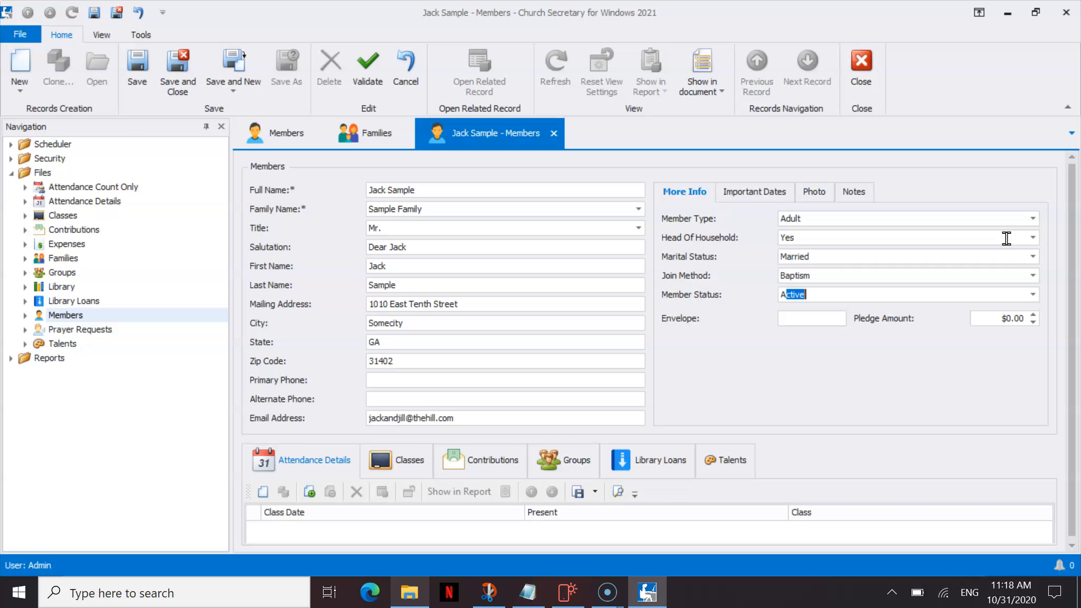
Check the Important Dates, Photo and Notes tabs, then return to the main details.
{"action": "left_click", "coordinate": [771, 192]}
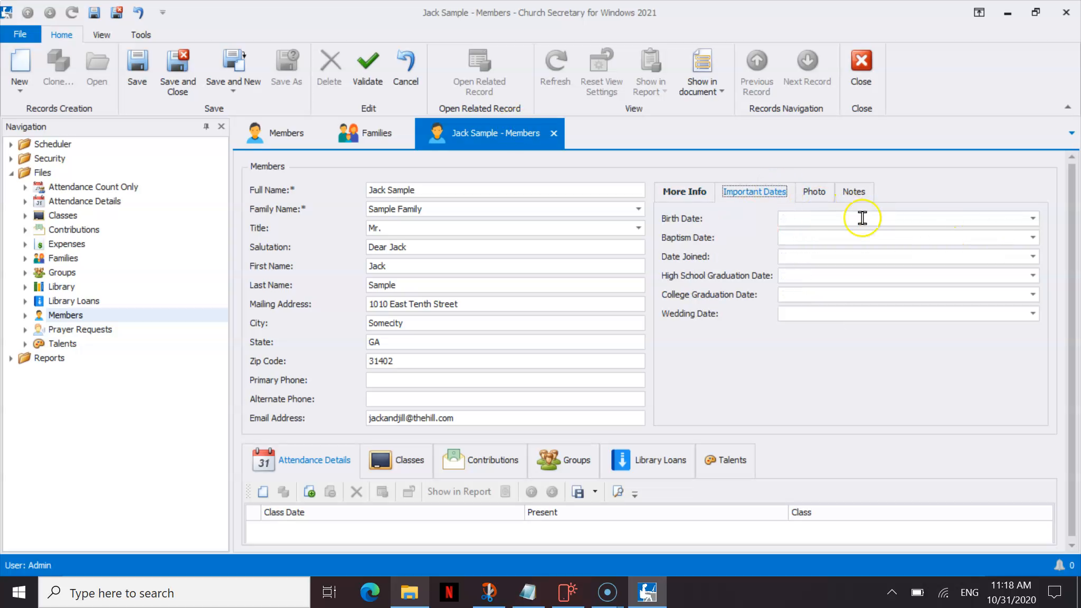
{"action": "left_click", "coordinate": [816, 194]}
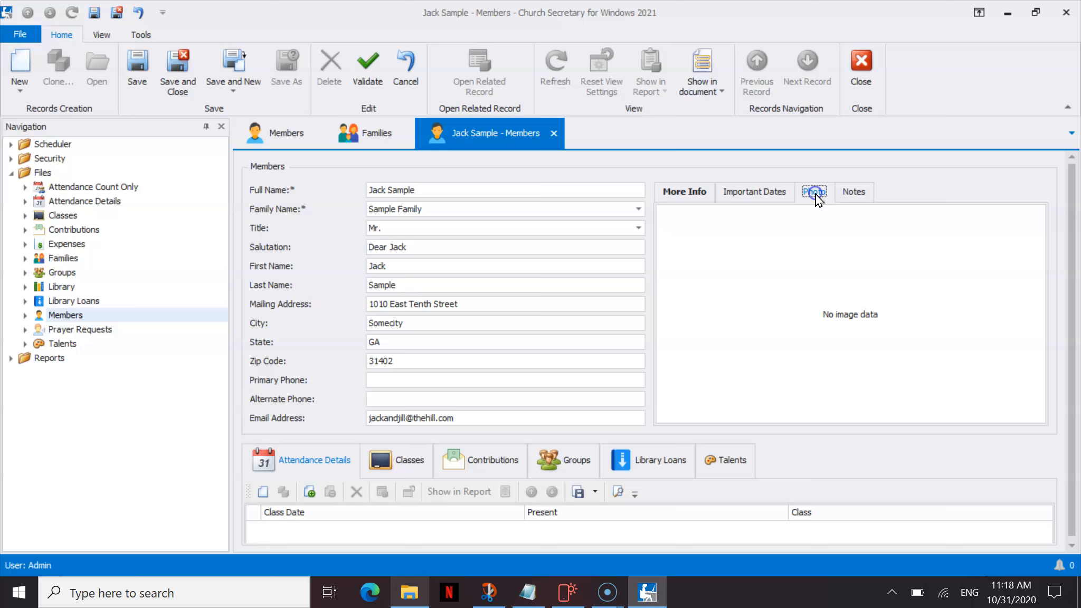
{"action": "left_click", "coordinate": [850, 191]}
{"action": "left_click", "coordinate": [696, 190]}
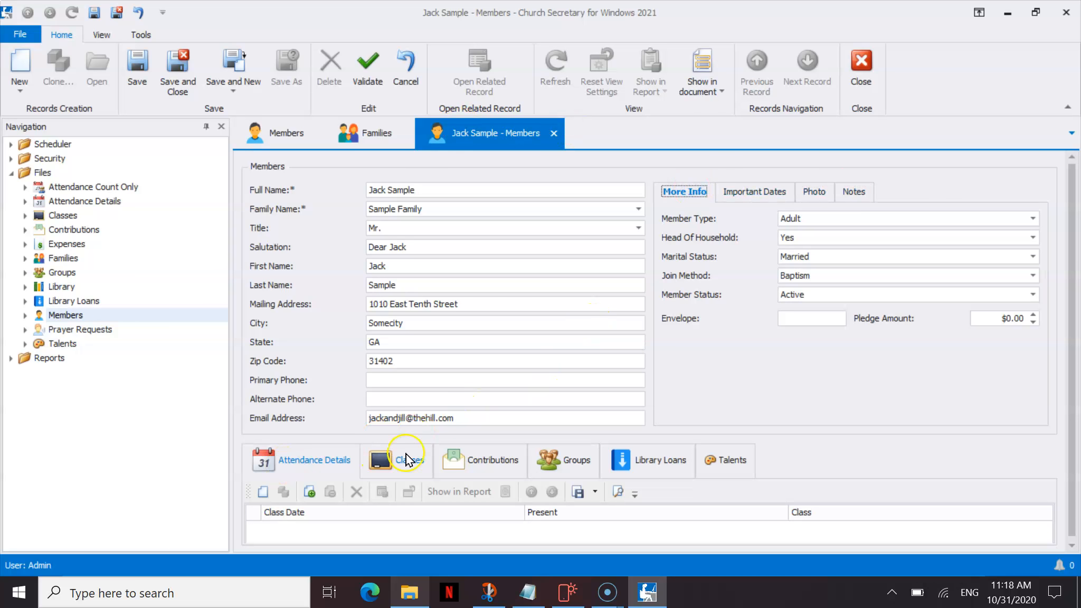
Save the member, add him to the Choir and Praise Group groups, then save and close.
{"action": "left_click", "coordinate": [138, 74]}
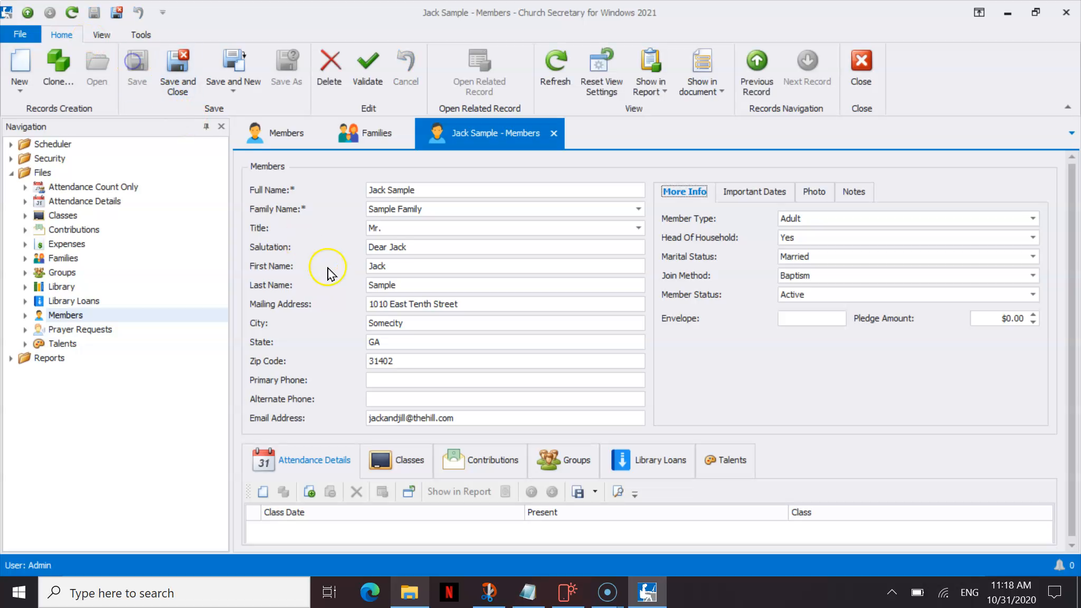
{"action": "left_click", "coordinate": [565, 462]}
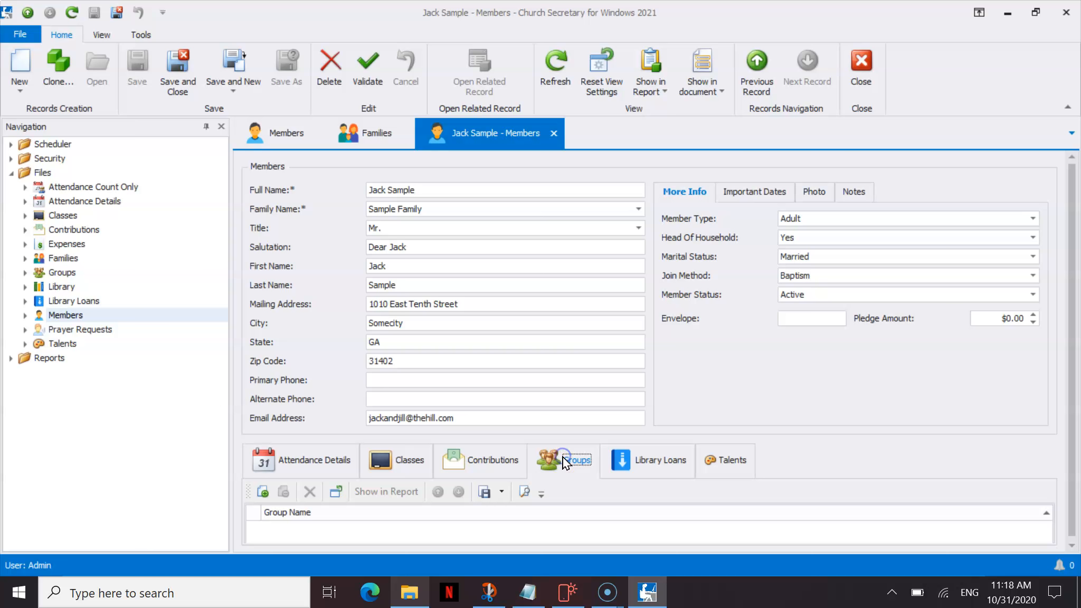
{"action": "left_click", "coordinate": [260, 493]}
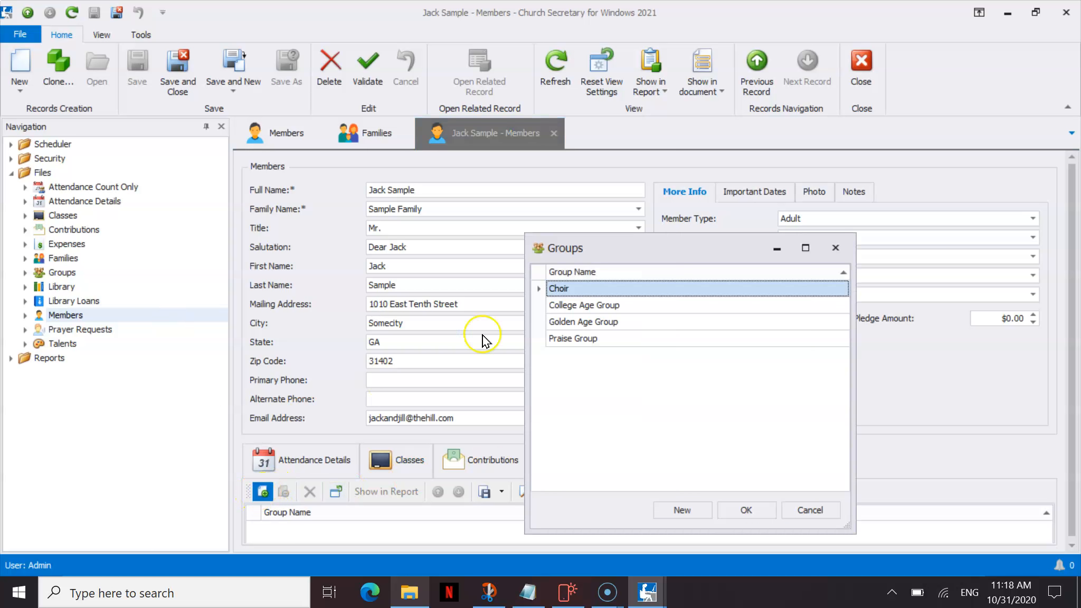
{"action": "left_click", "coordinate": [607, 339], "text": "ctrl"}
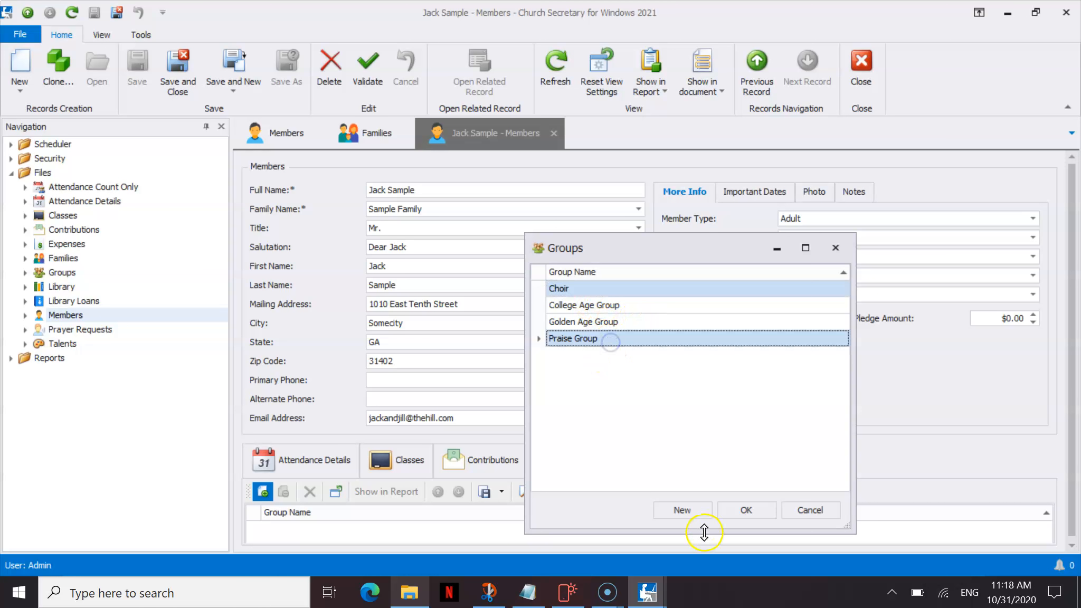
{"action": "left_click", "coordinate": [744, 509]}
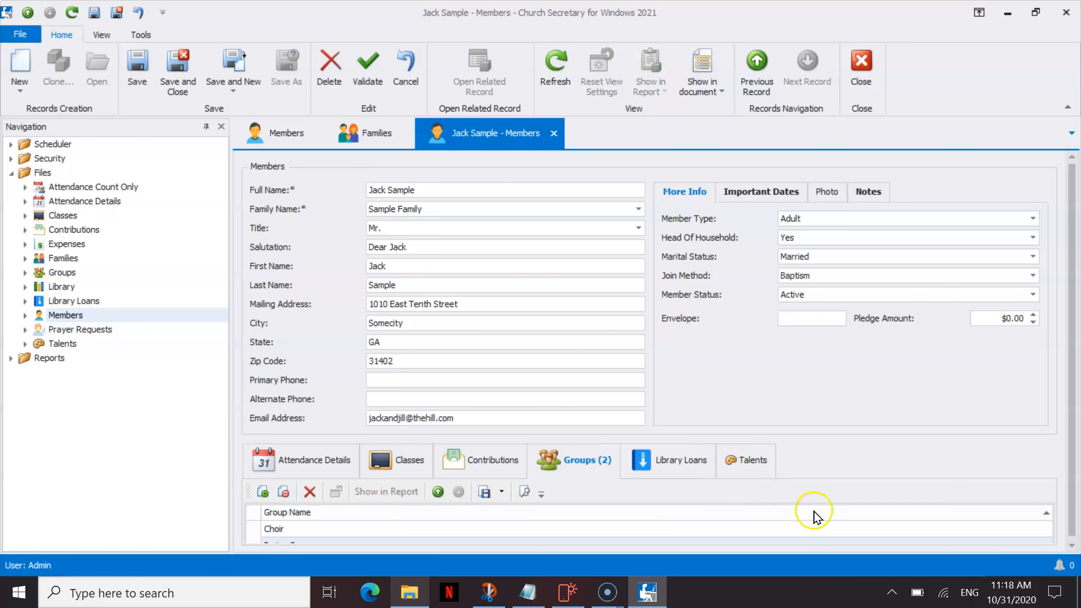
{"action": "left_click", "coordinate": [1070, 542]}
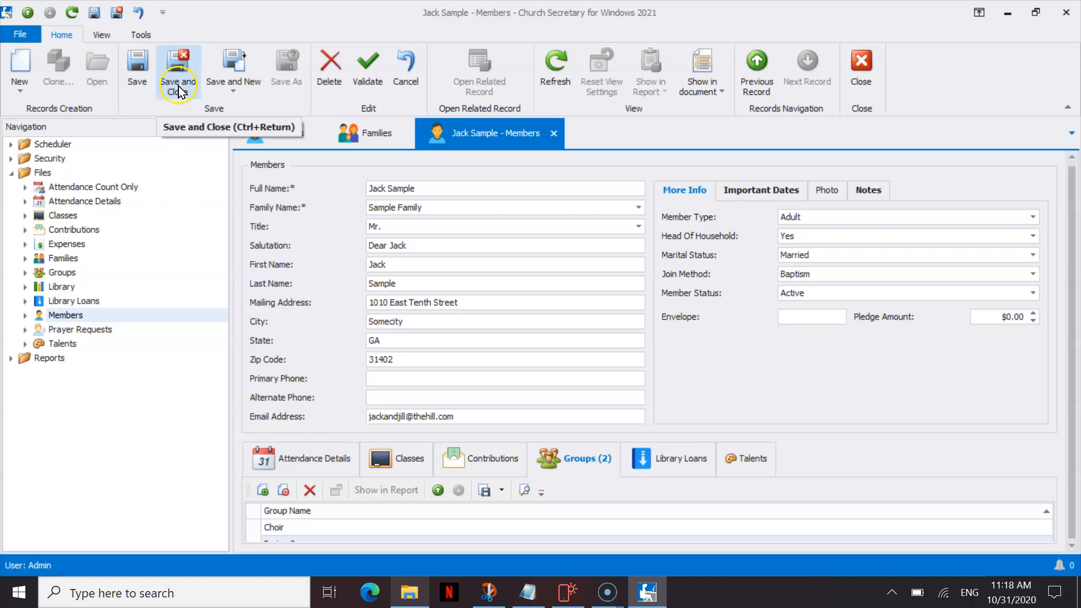
{"action": "left_click", "coordinate": [177, 67]}
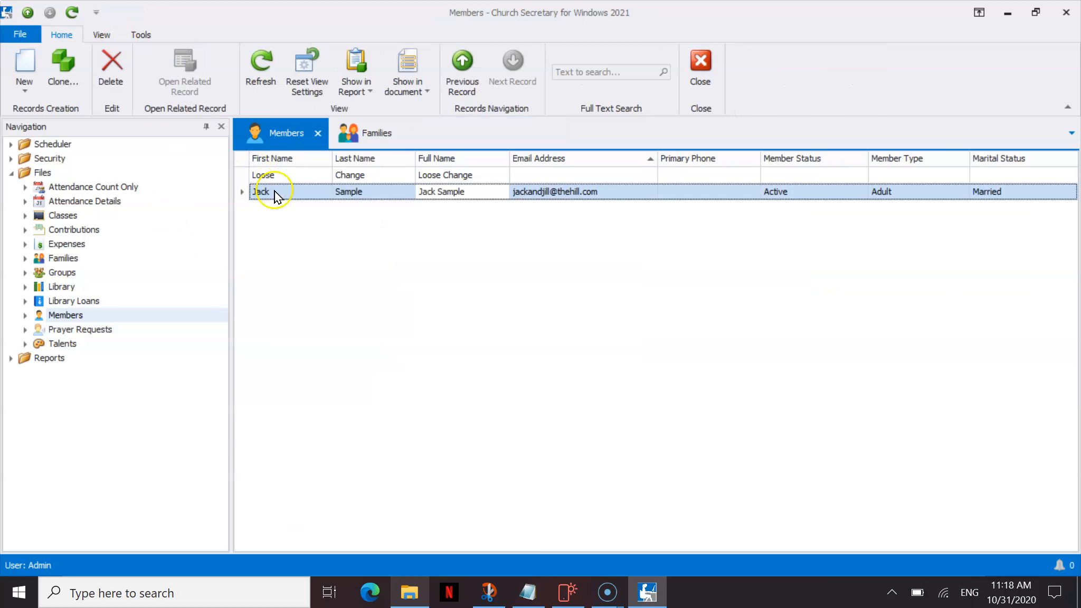